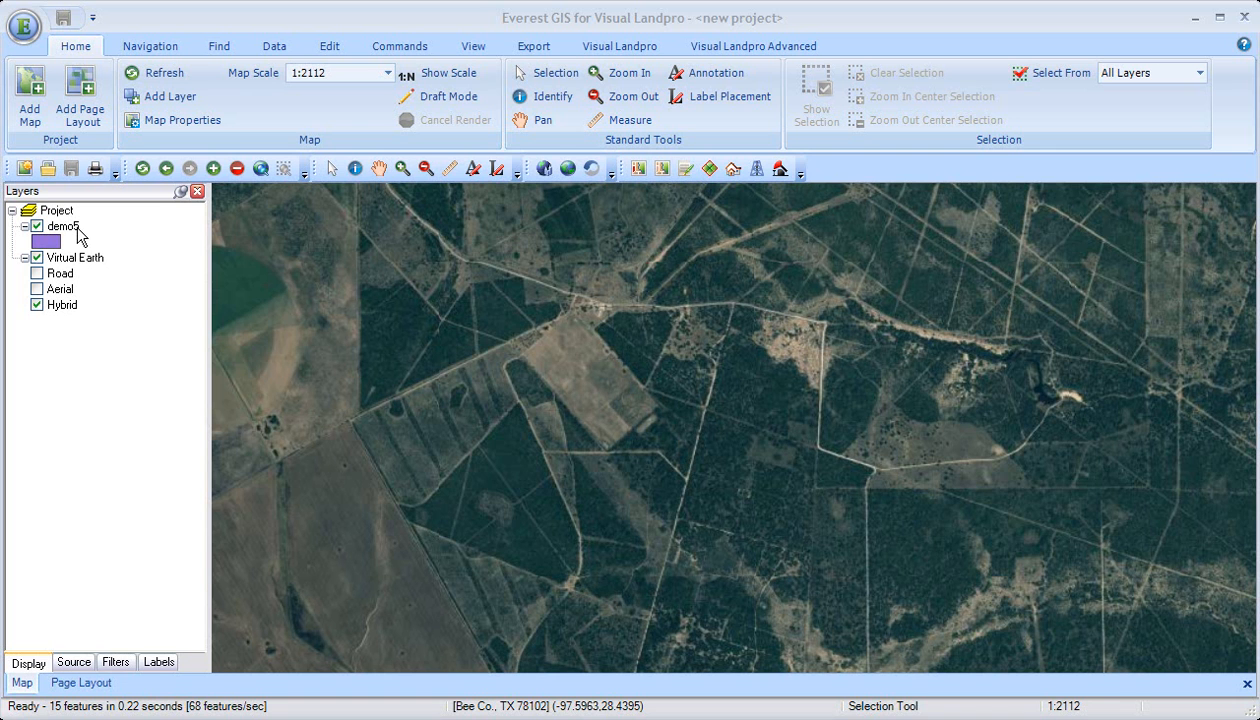
Step: Start an edit session on the demo5 layer and create a new feature with the Metes and Bounds tool
click(321, 46)
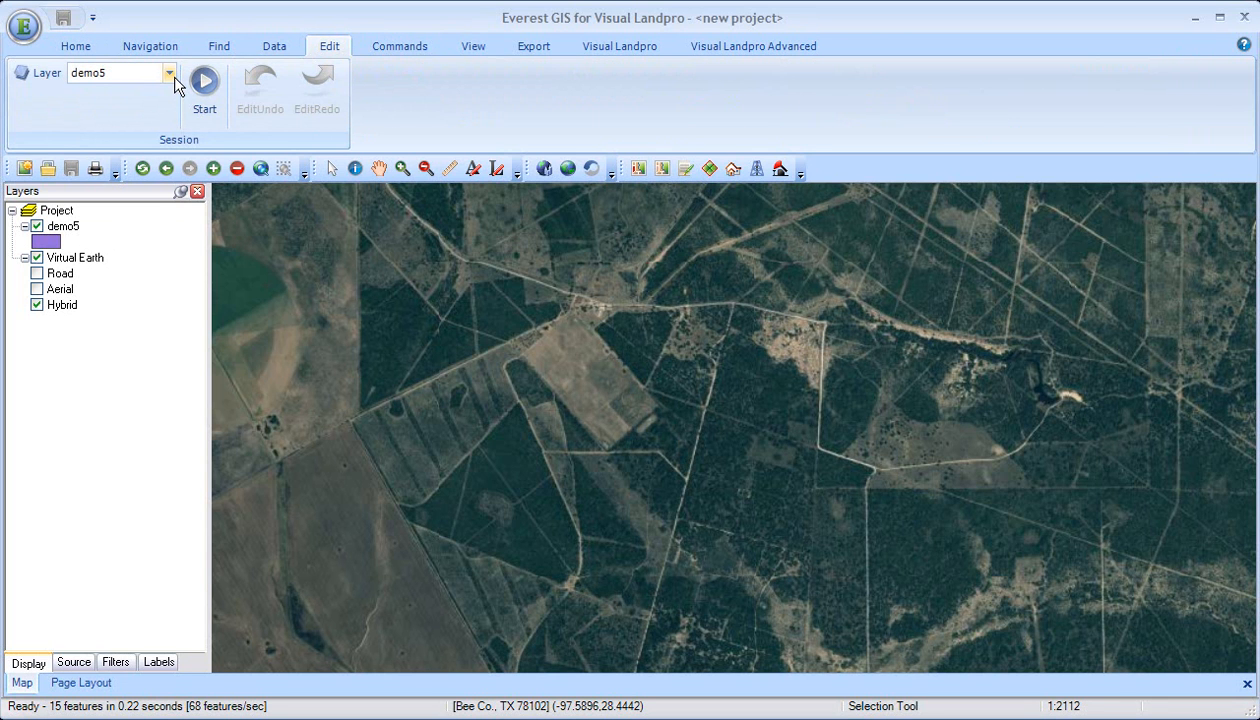
click(205, 90)
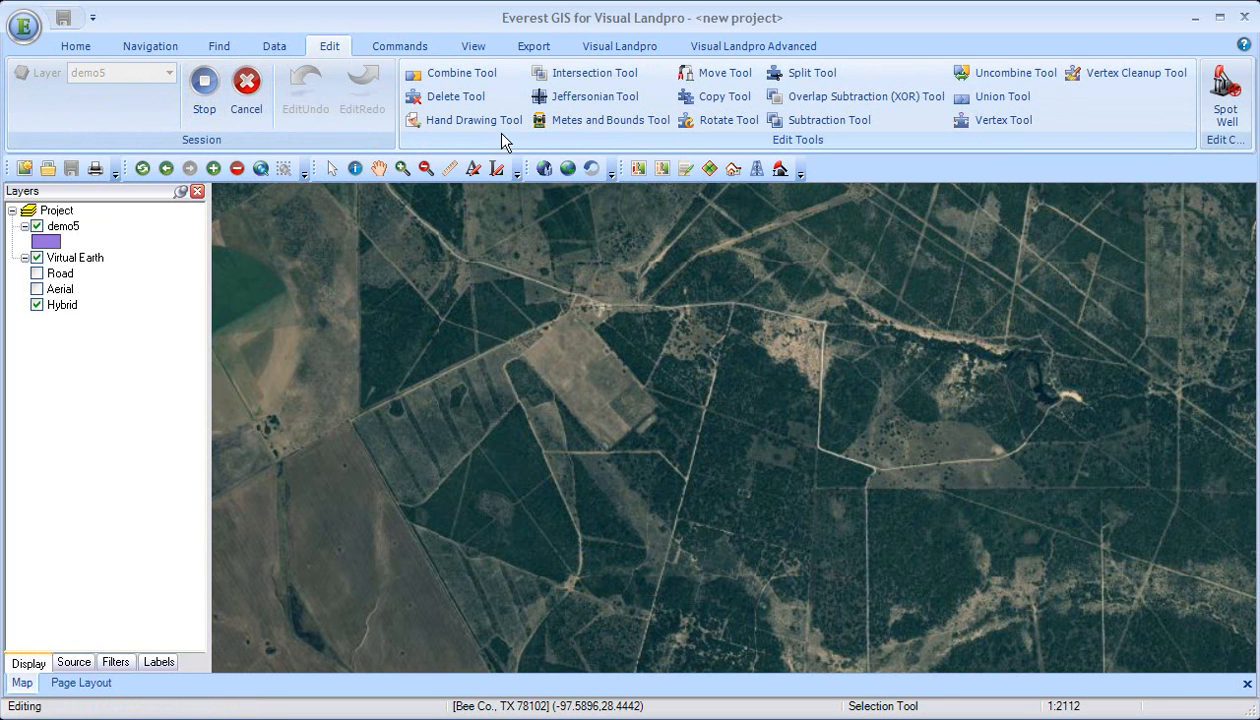
click(553, 130)
click(518, 271)
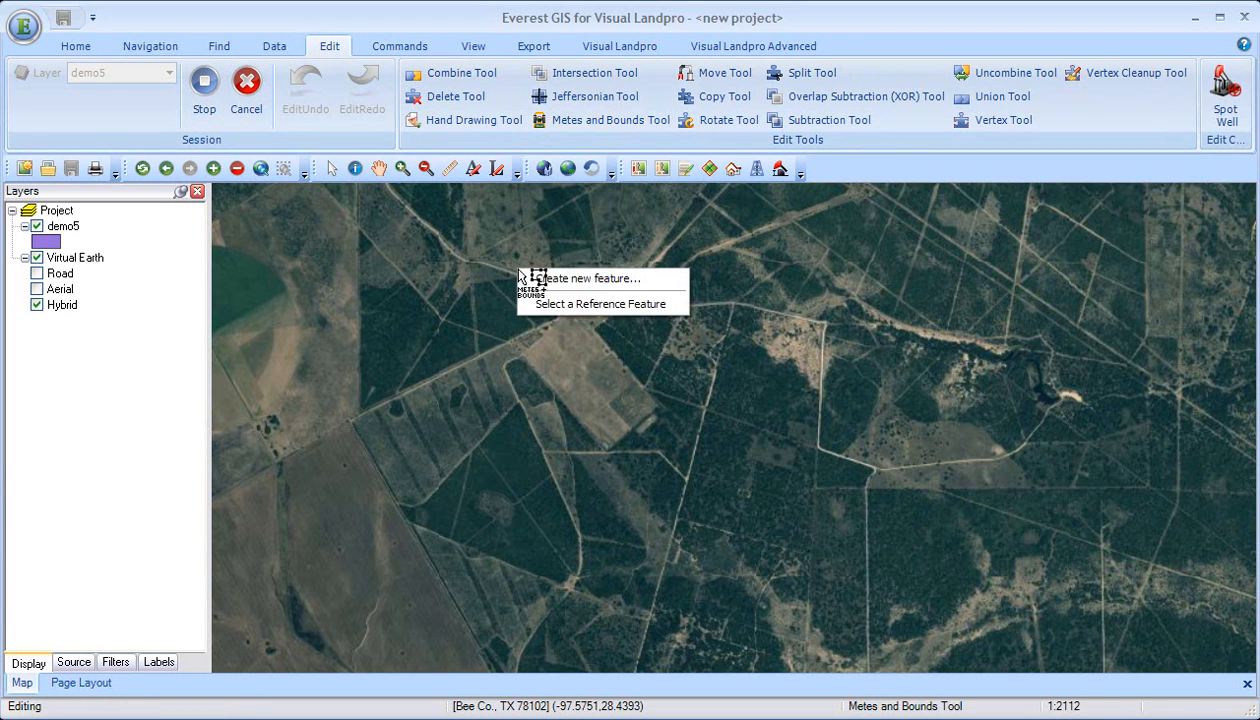
click(551, 282)
drag(536, 212, 415, 82)
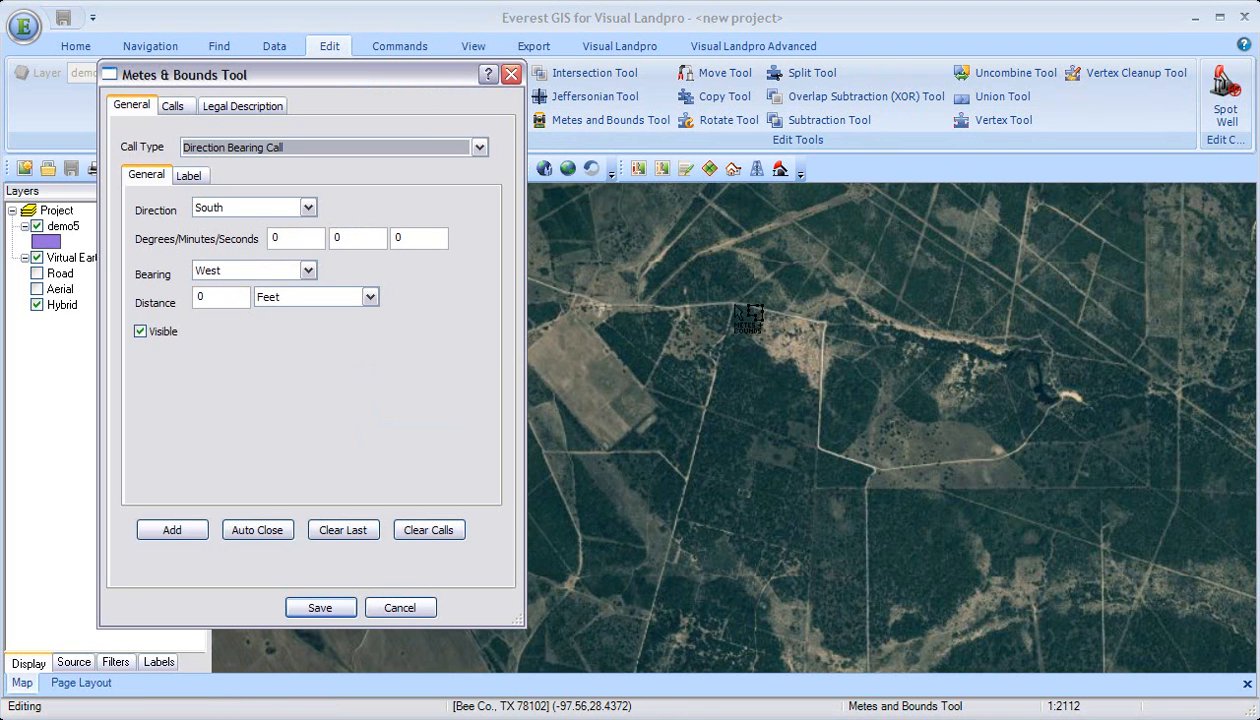
Step: Set the starting position on the northern road bend and add calls about 2372 feet southwest along the track, then about 2665 and 616 feet southeast
click(739, 312)
click(741, 316)
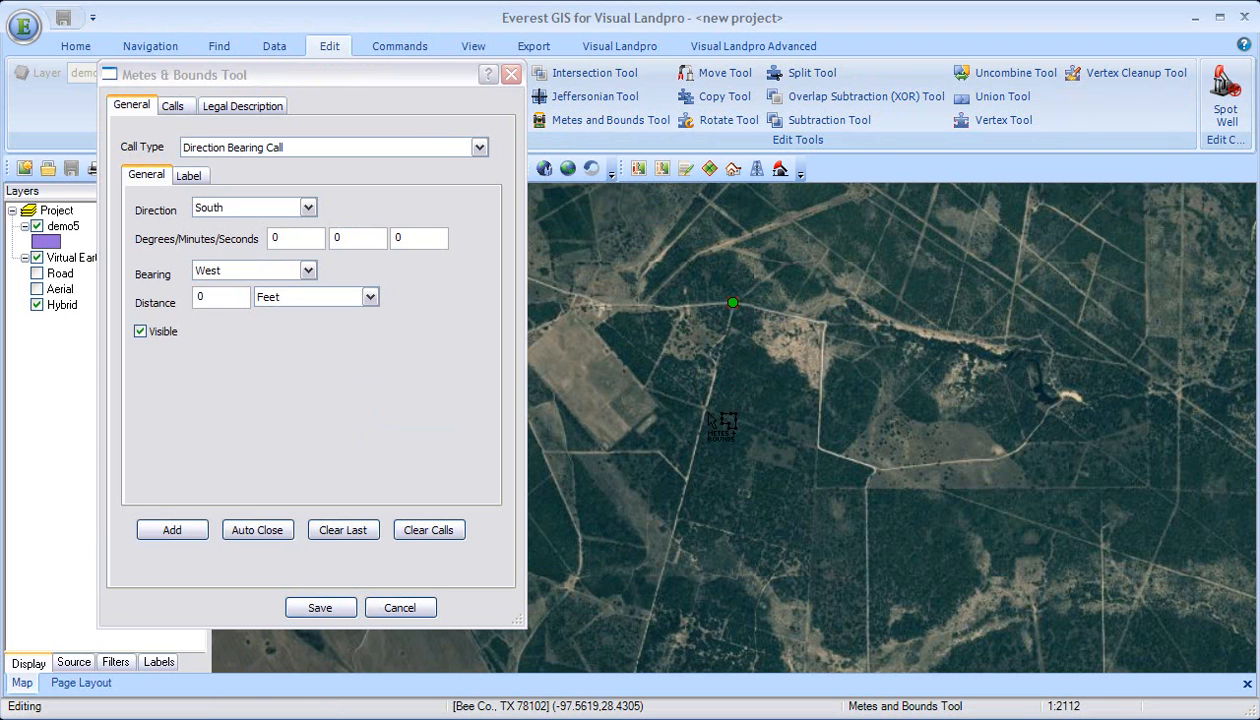
click(706, 407)
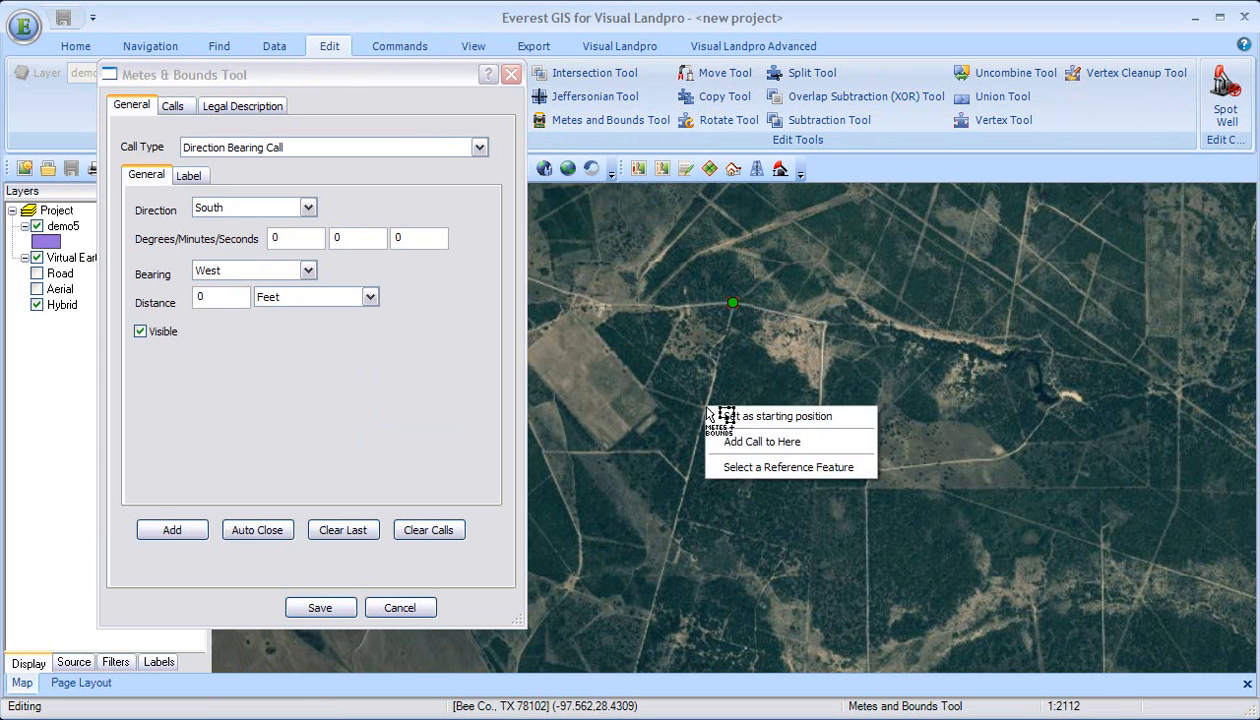
click(755, 442)
click(818, 446)
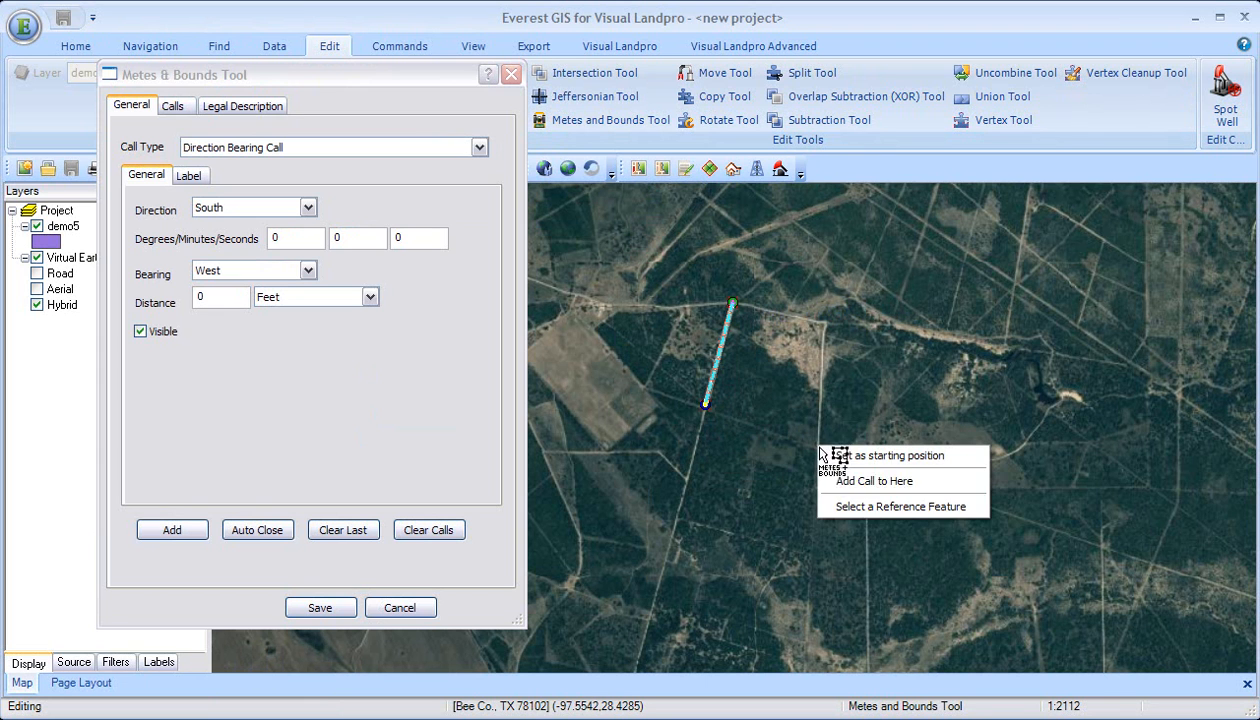
click(860, 480)
click(843, 457)
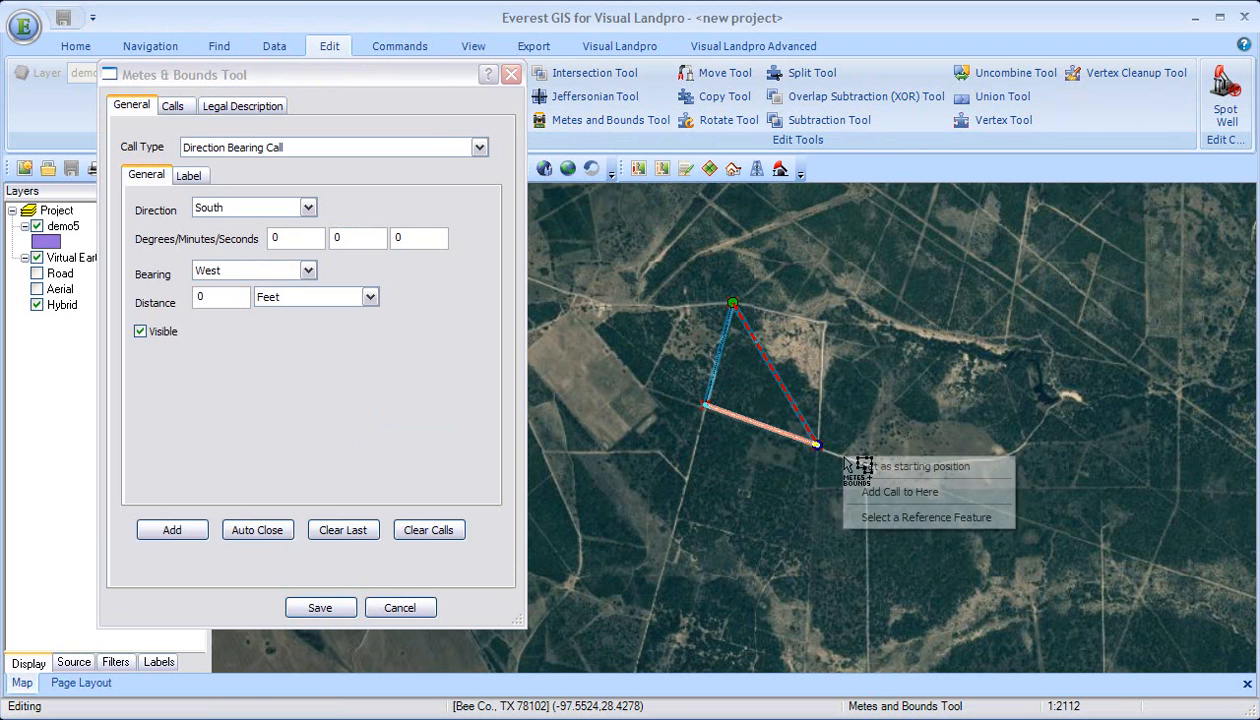
click(886, 490)
Step: Show the call list and add map-point calls about 3595 feet northeast to the creek and about 2898 feet west to the road corner
click(186, 112)
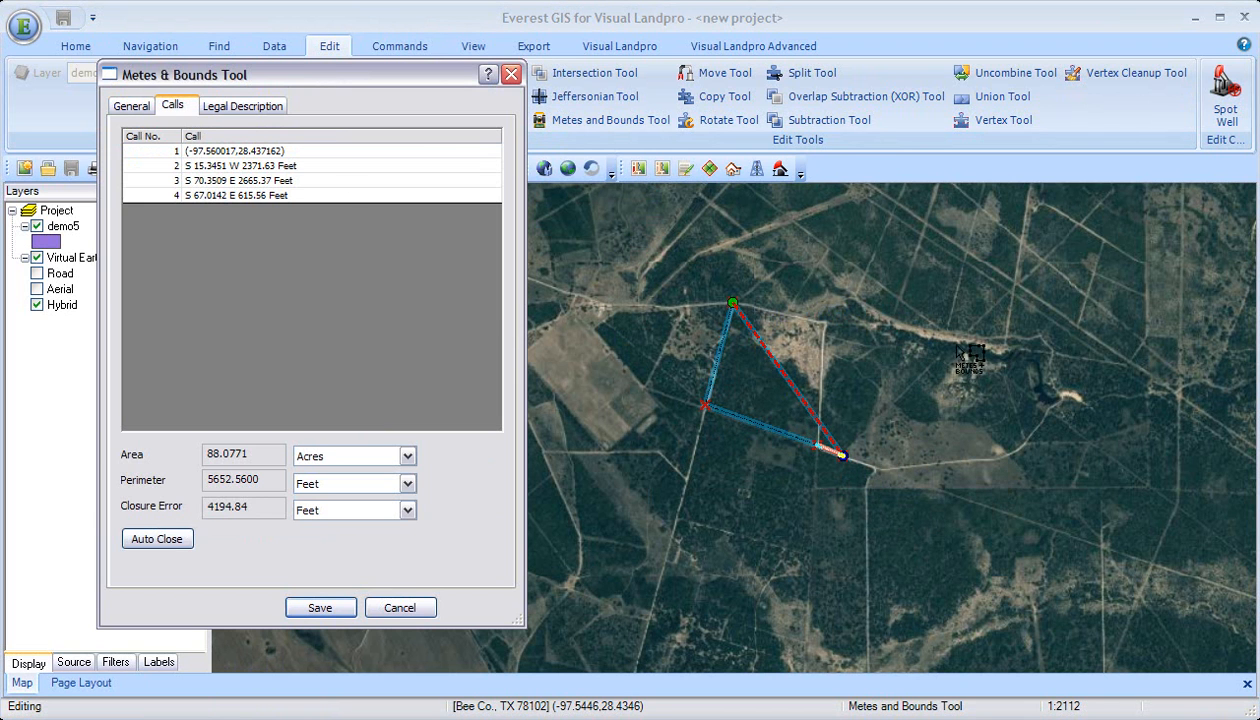
click(958, 348)
click(958, 377)
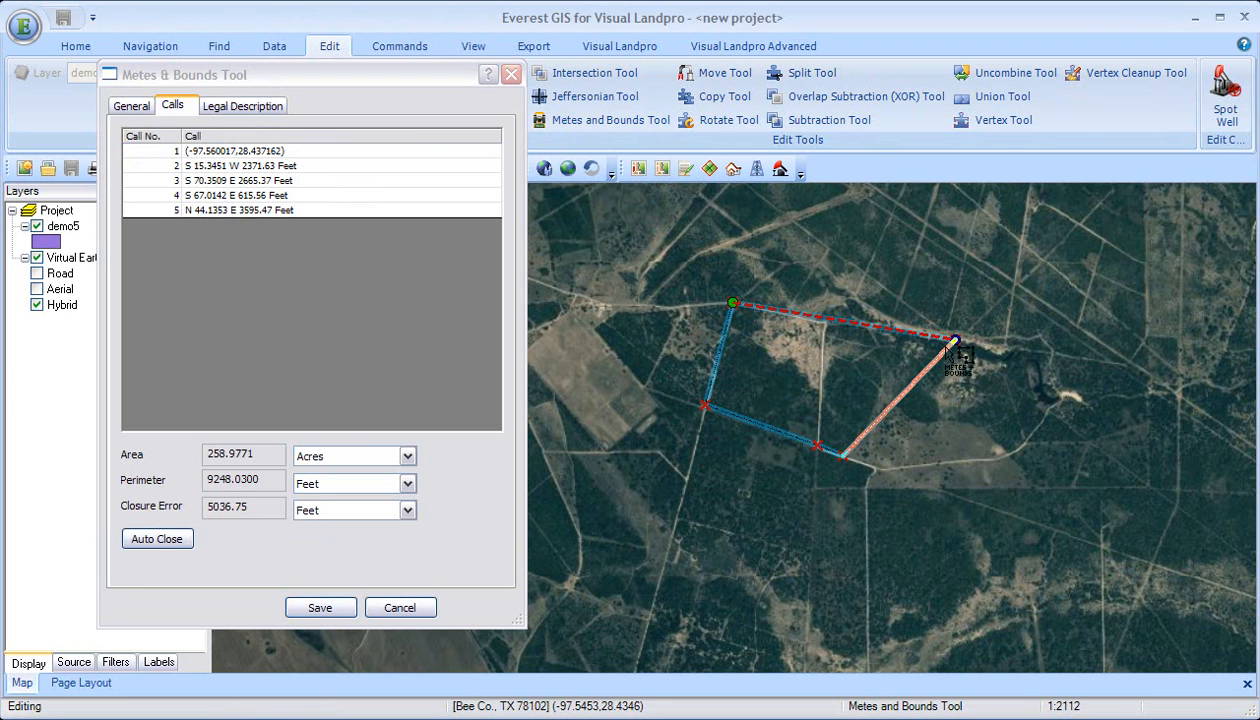
click(826, 322)
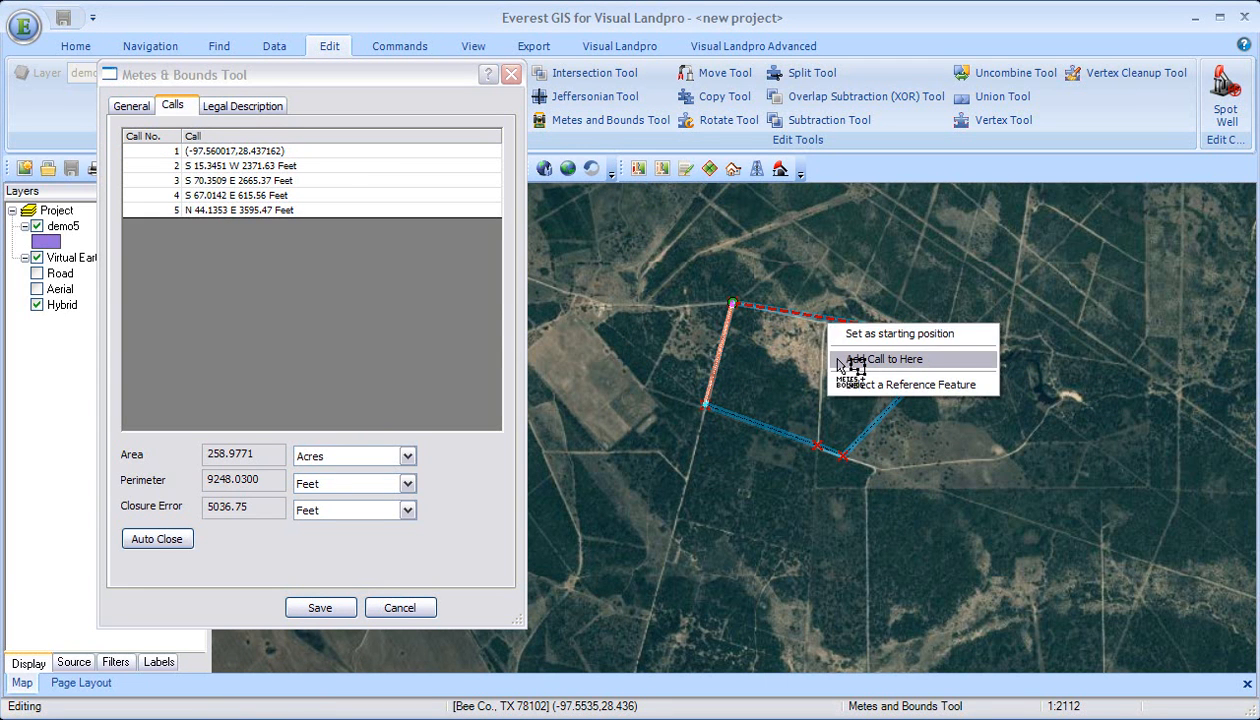
click(845, 359)
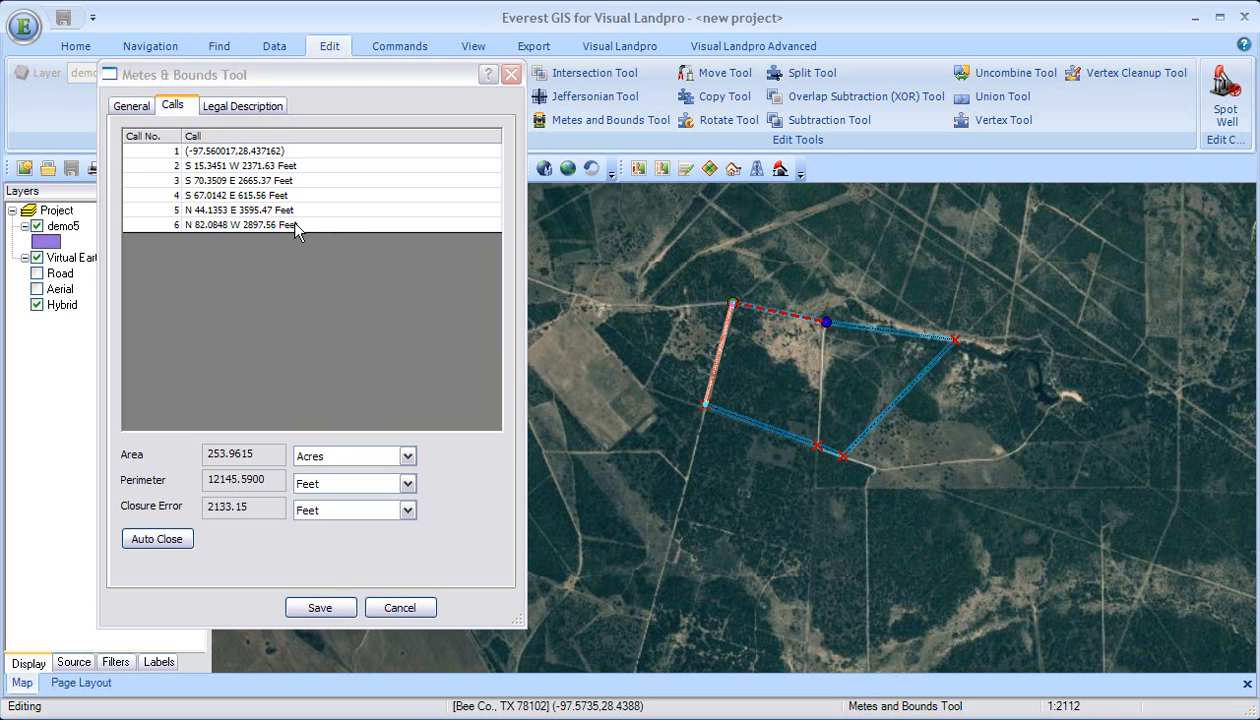
Step: Auto-close the boundary back to its starting point, save the feature and stop the edit session
click(157, 539)
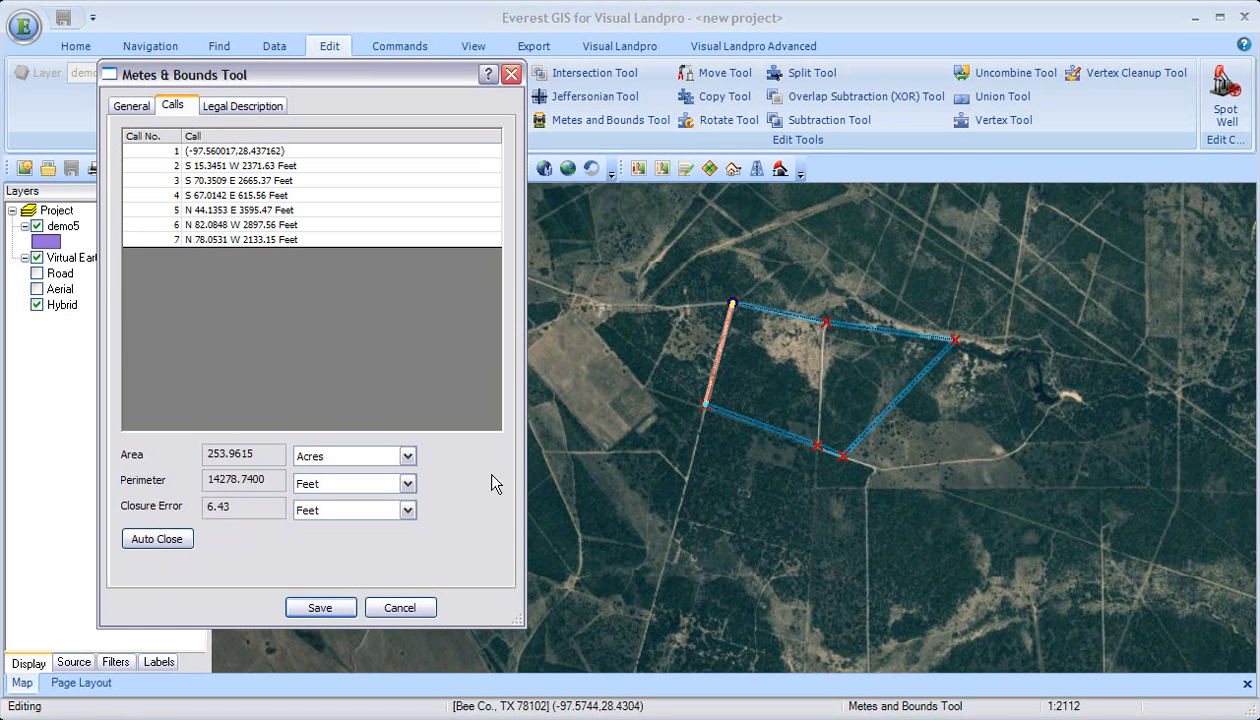
click(322, 608)
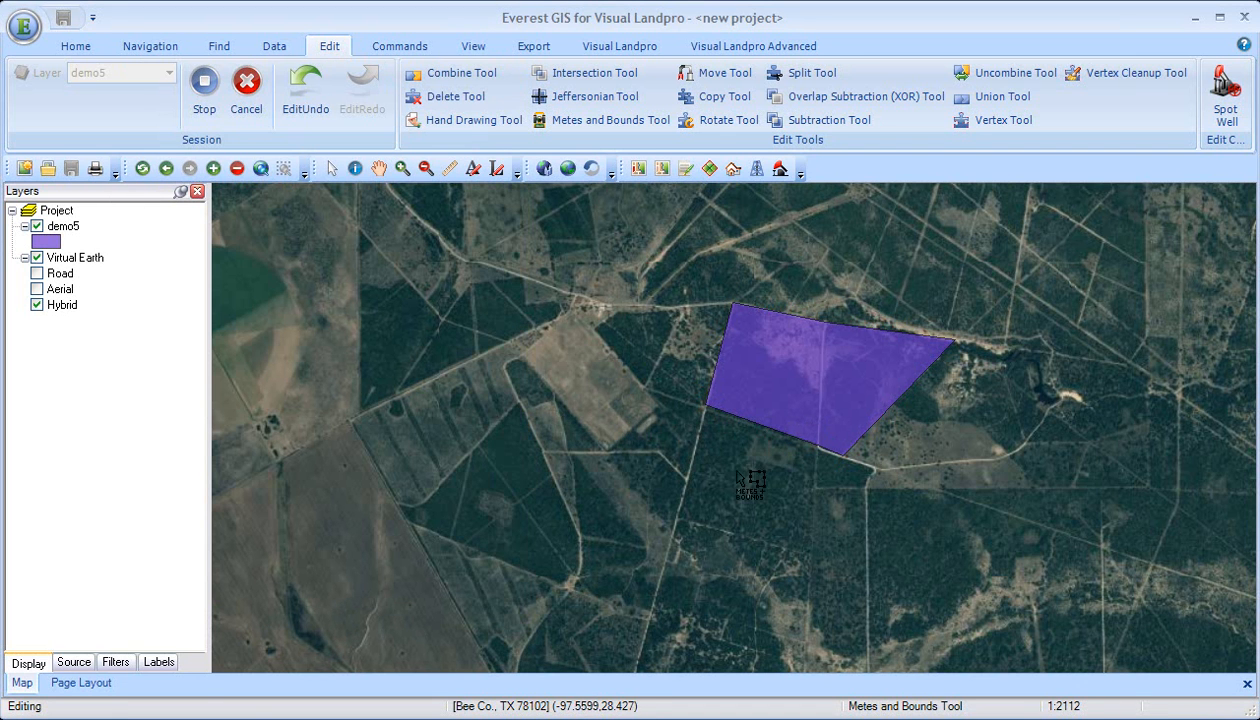
click(204, 95)
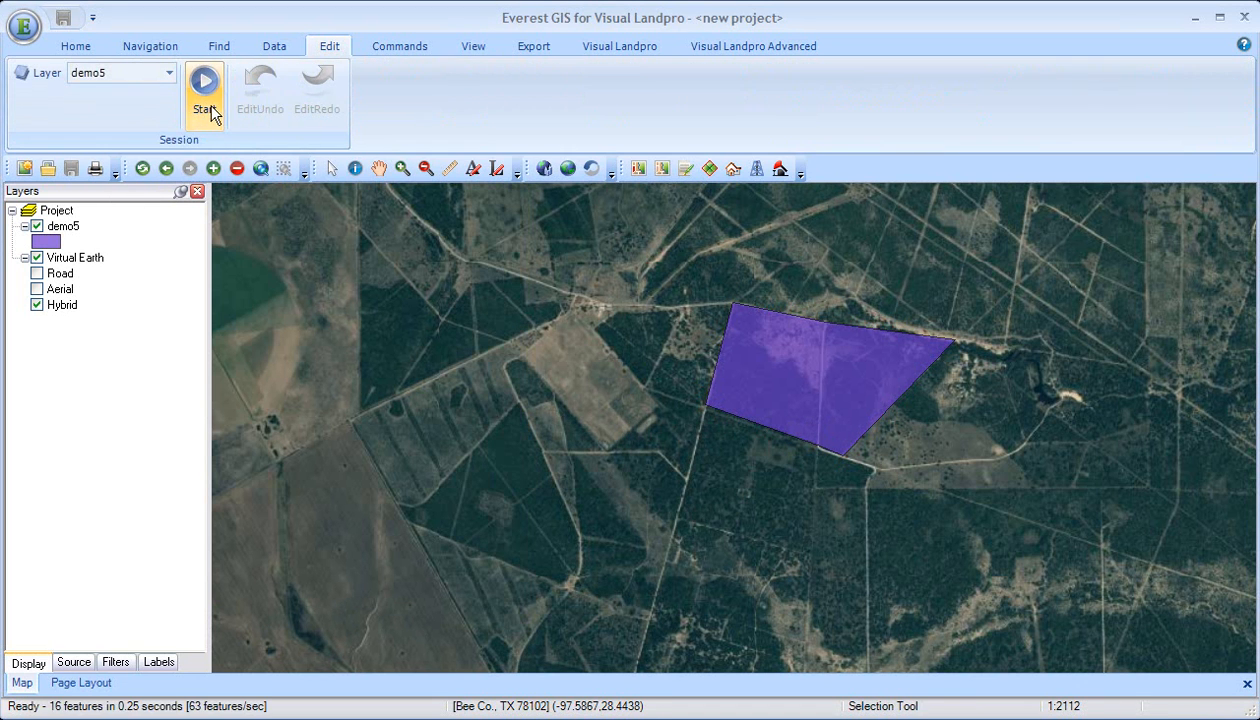
Step: Reopen the purple polygon in the Metes and Bounds tool in a new edit session, review its calls and cancel without saving
click(607, 122)
click(800, 403)
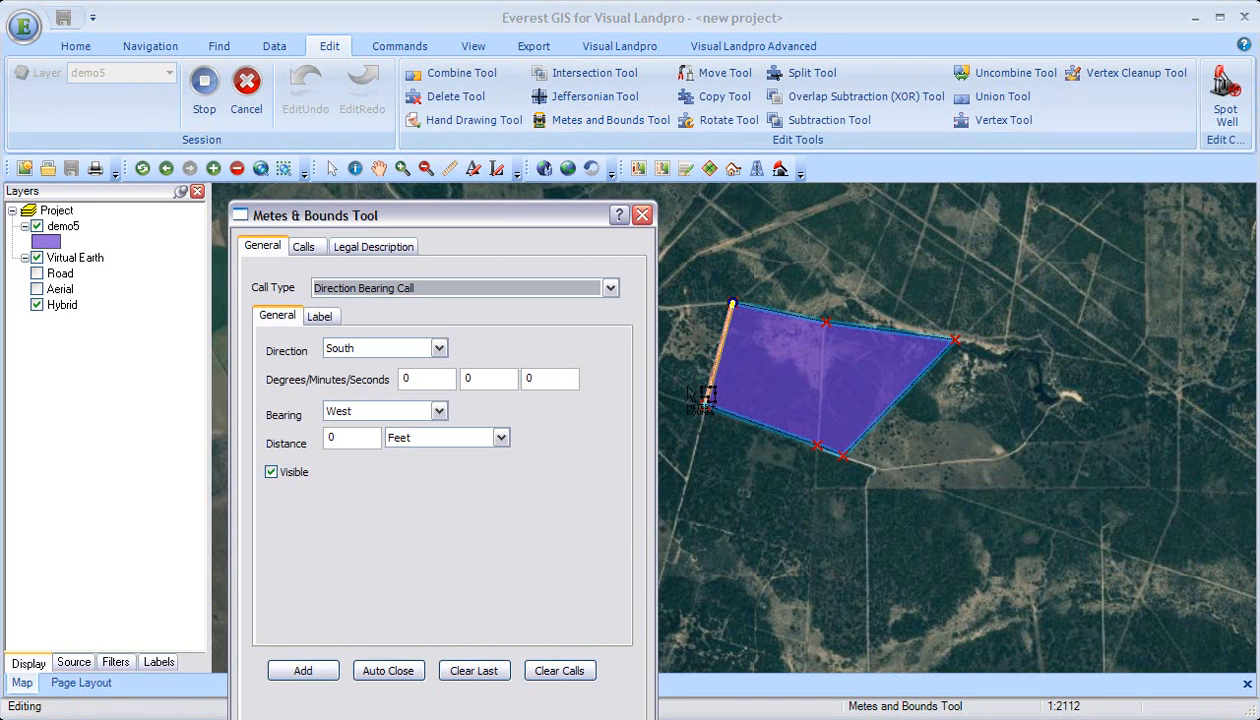
click(303, 247)
drag(395, 222, 378, 148)
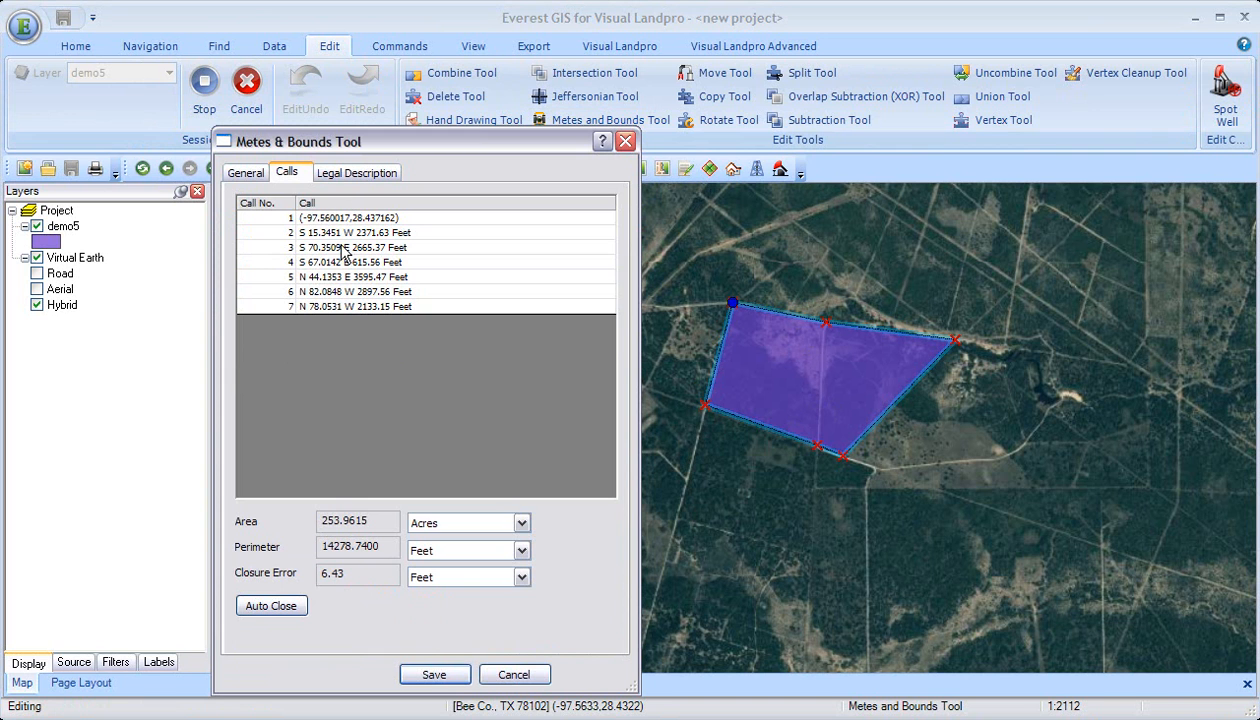
click(514, 675)
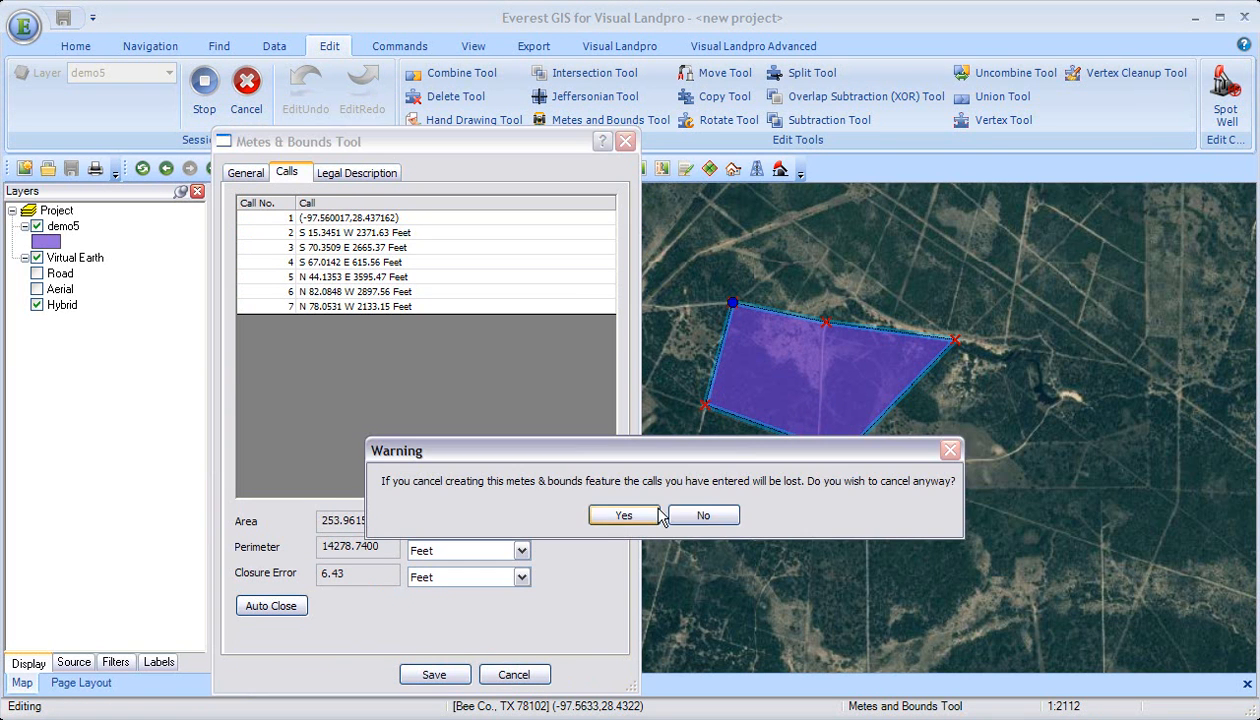
key(Return)
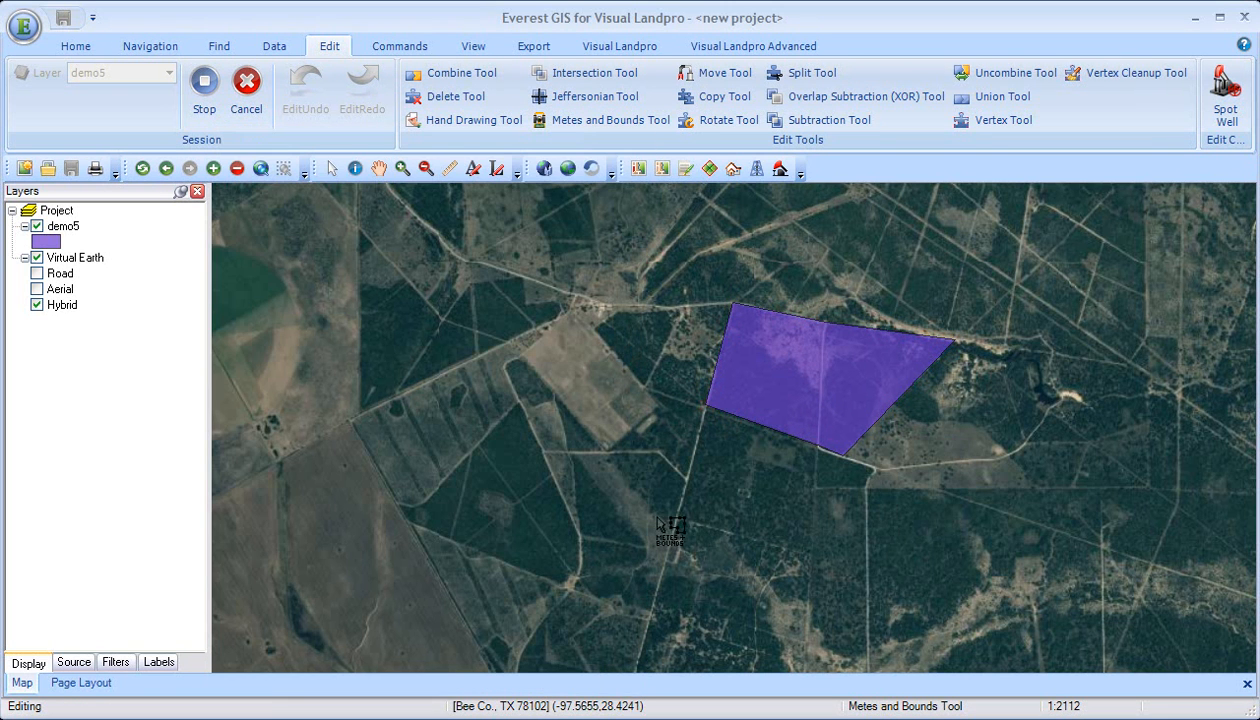
Step: Create a second metes and bounds feature starting at the road junction just north of the bare rectangular field
click(572, 299)
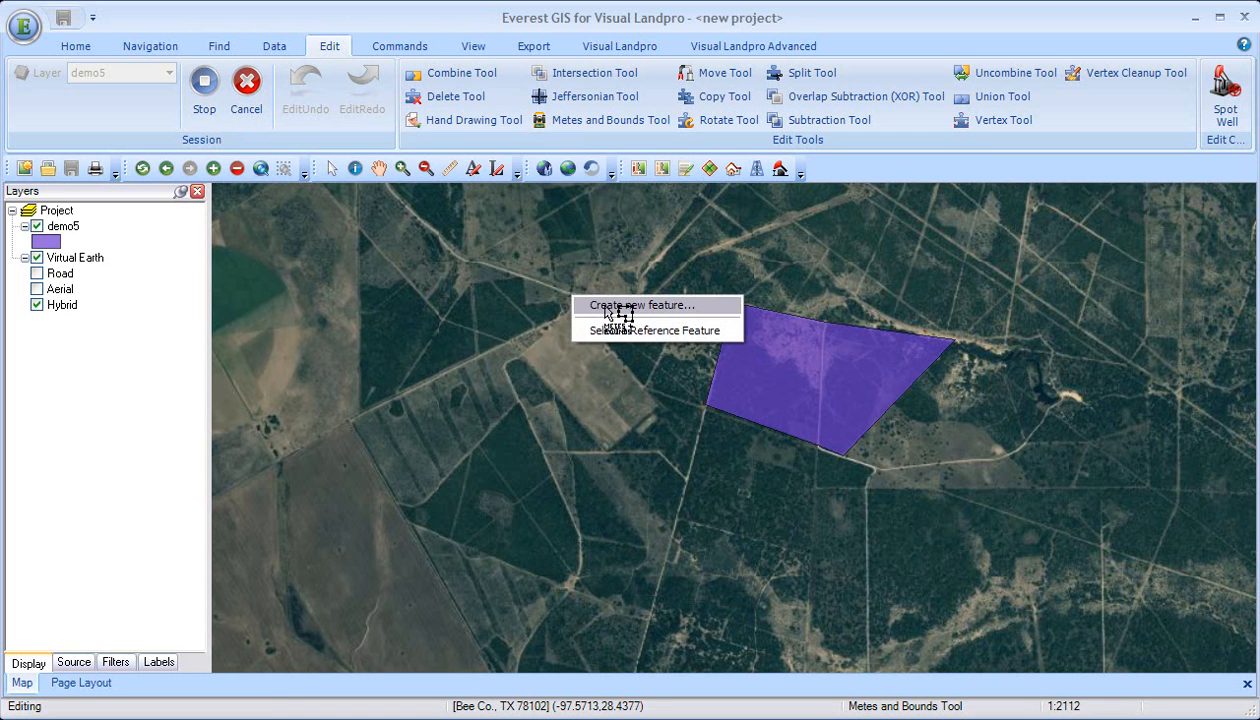
click(606, 306)
drag(496, 214, 331, 151)
click(575, 298)
click(608, 305)
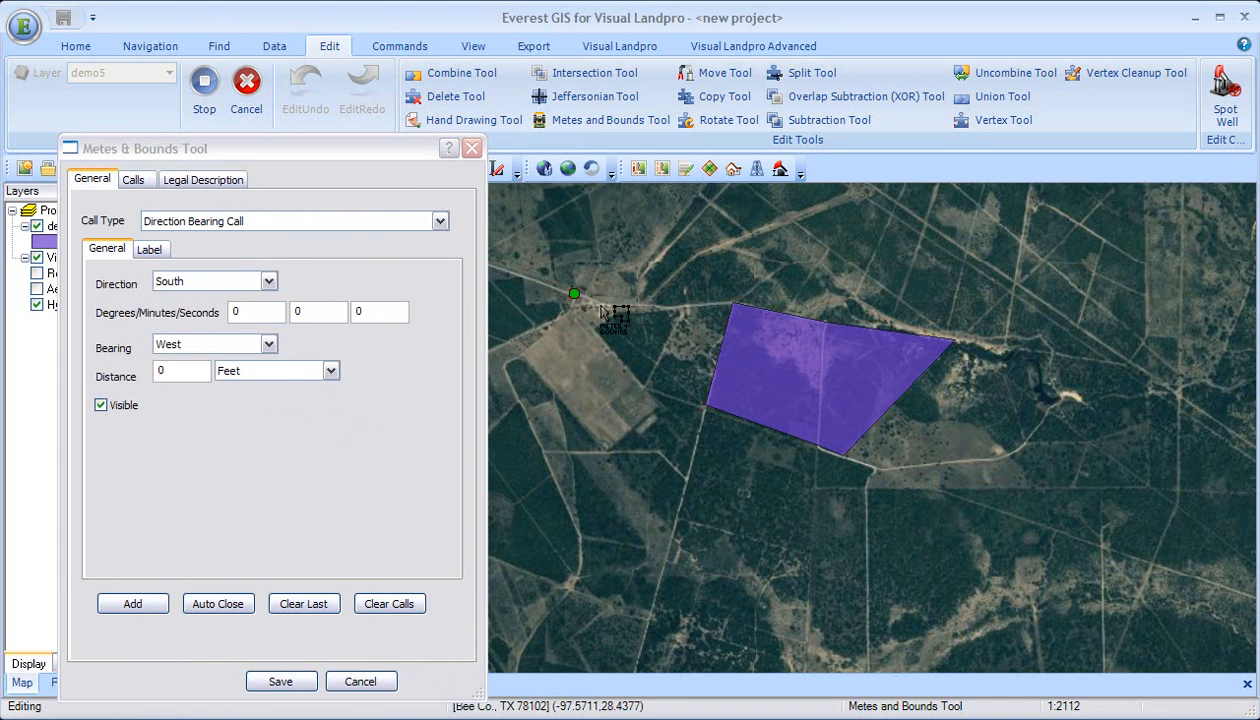
drag(183, 152, 183, 118)
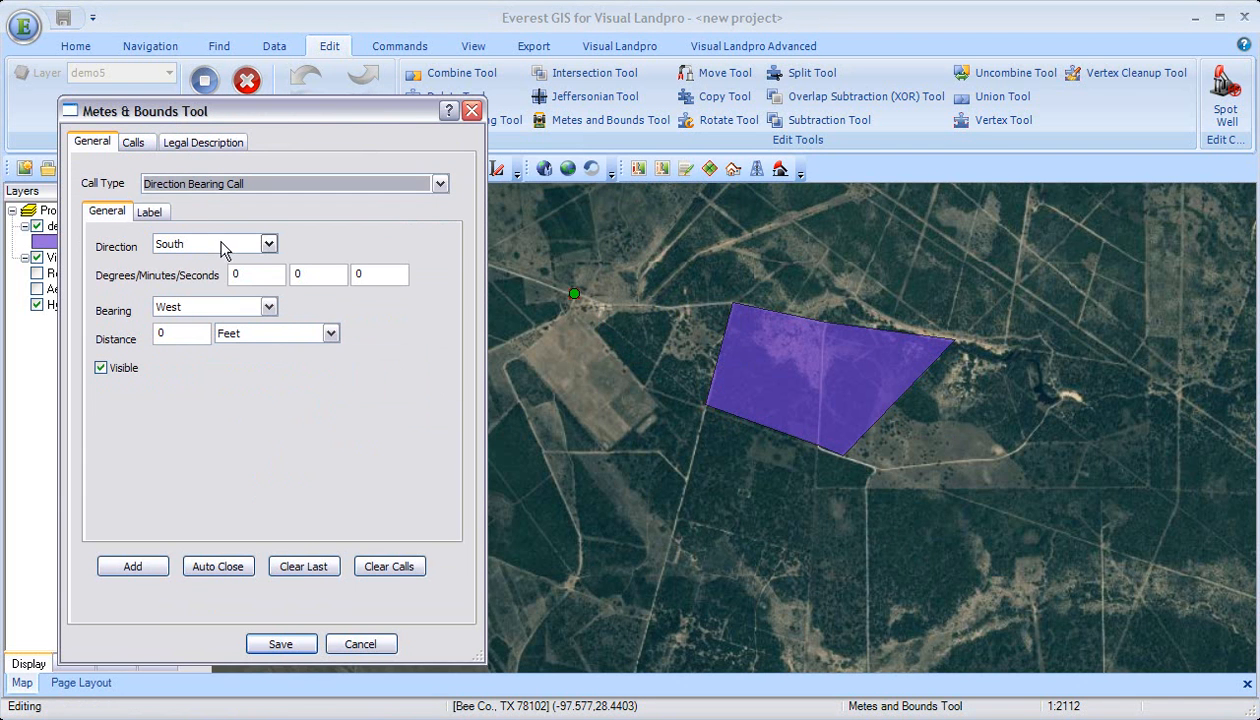
Step: Add a direction bearing call of South 0° 0' 0" West for 2000 feet
click(262, 275)
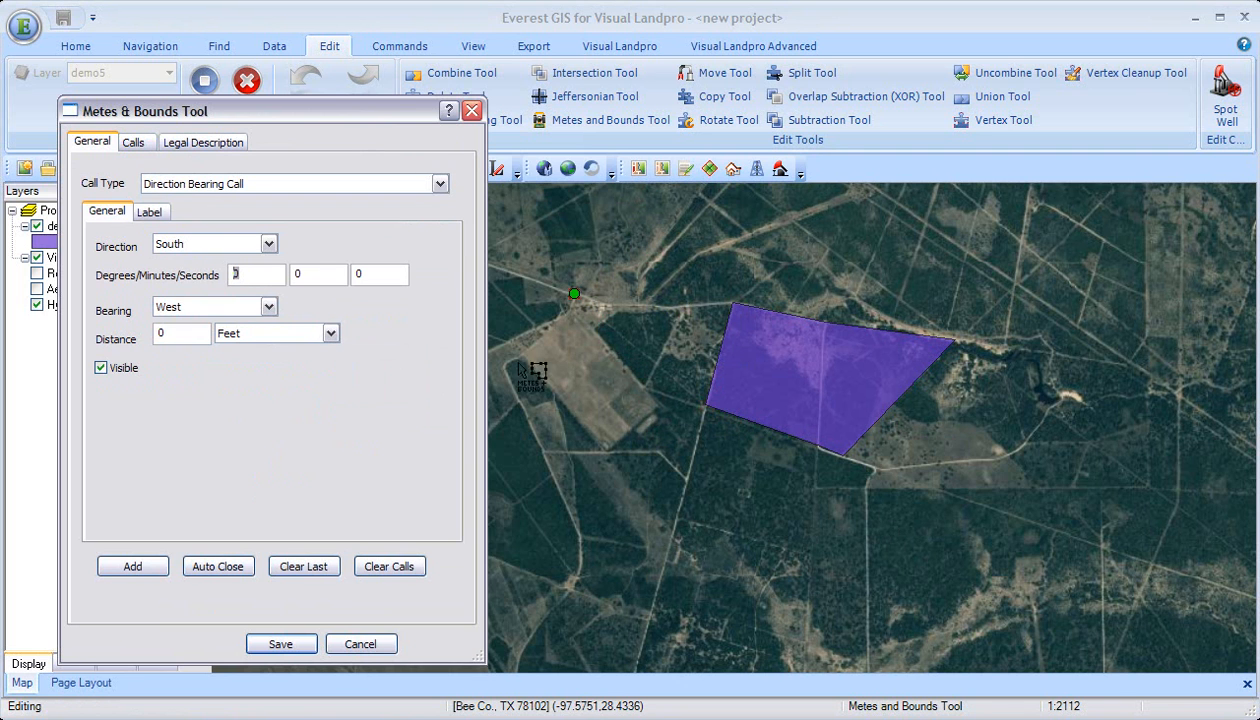
click(162, 333)
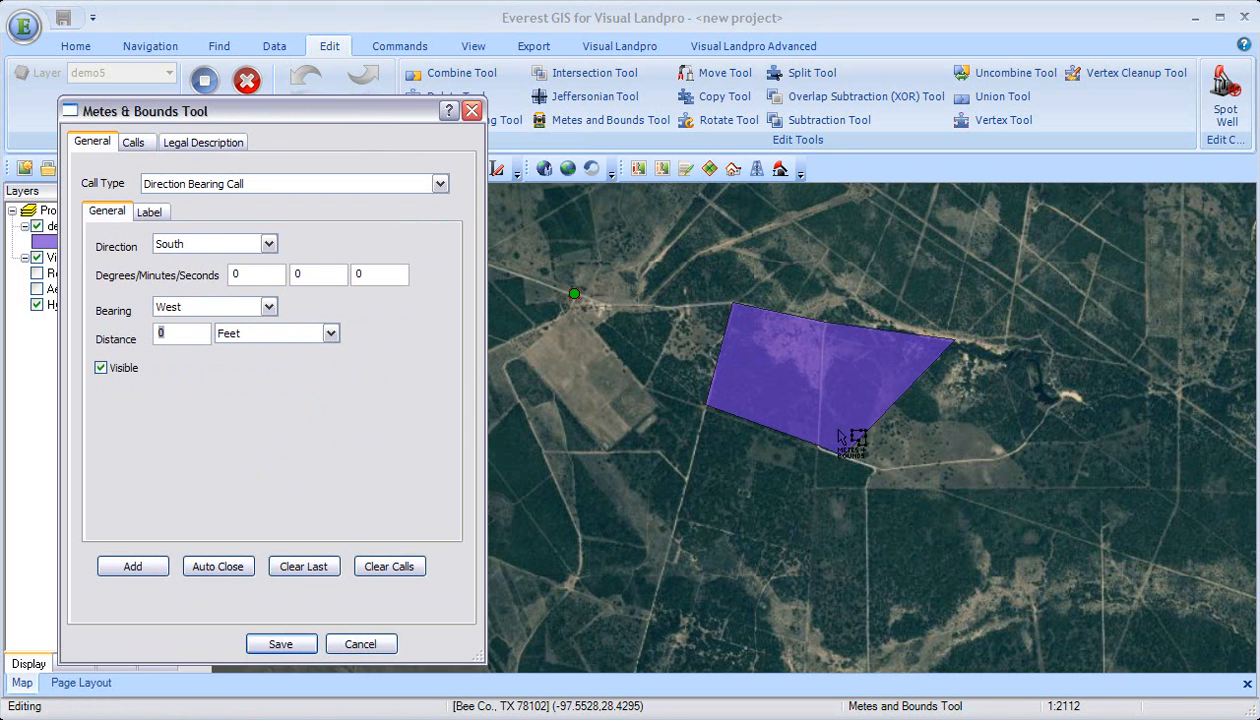
text(2000)
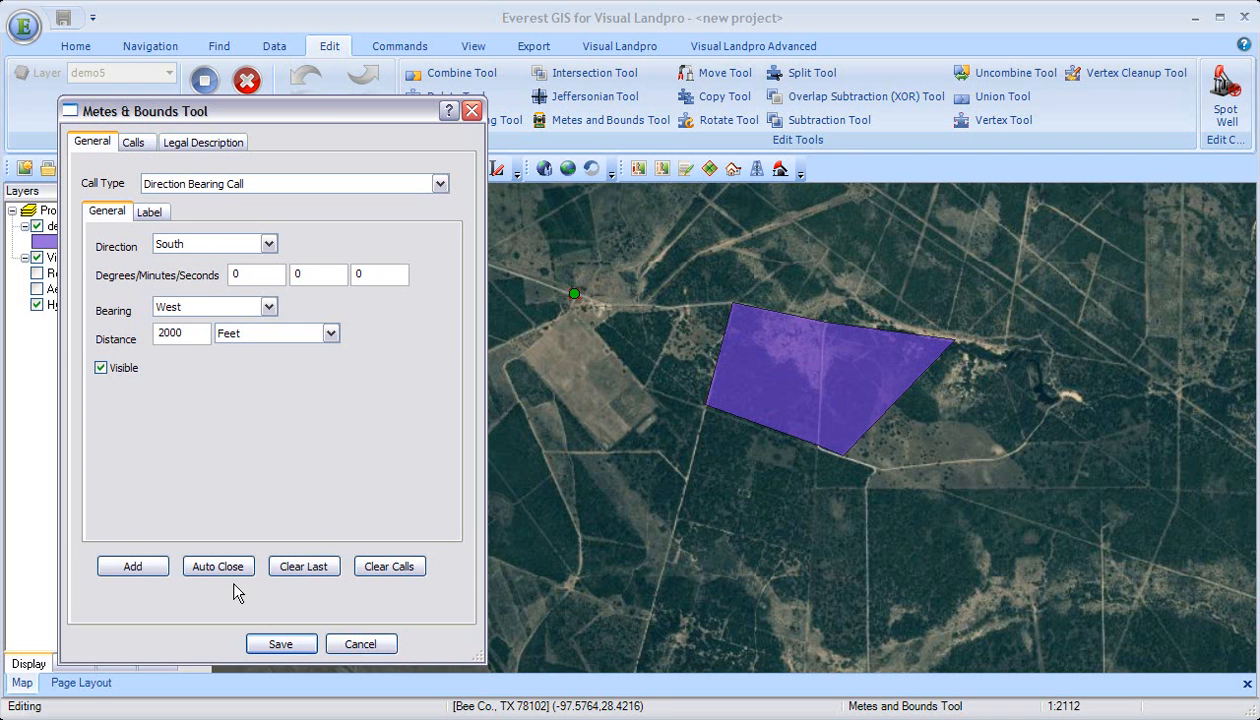
click(142, 566)
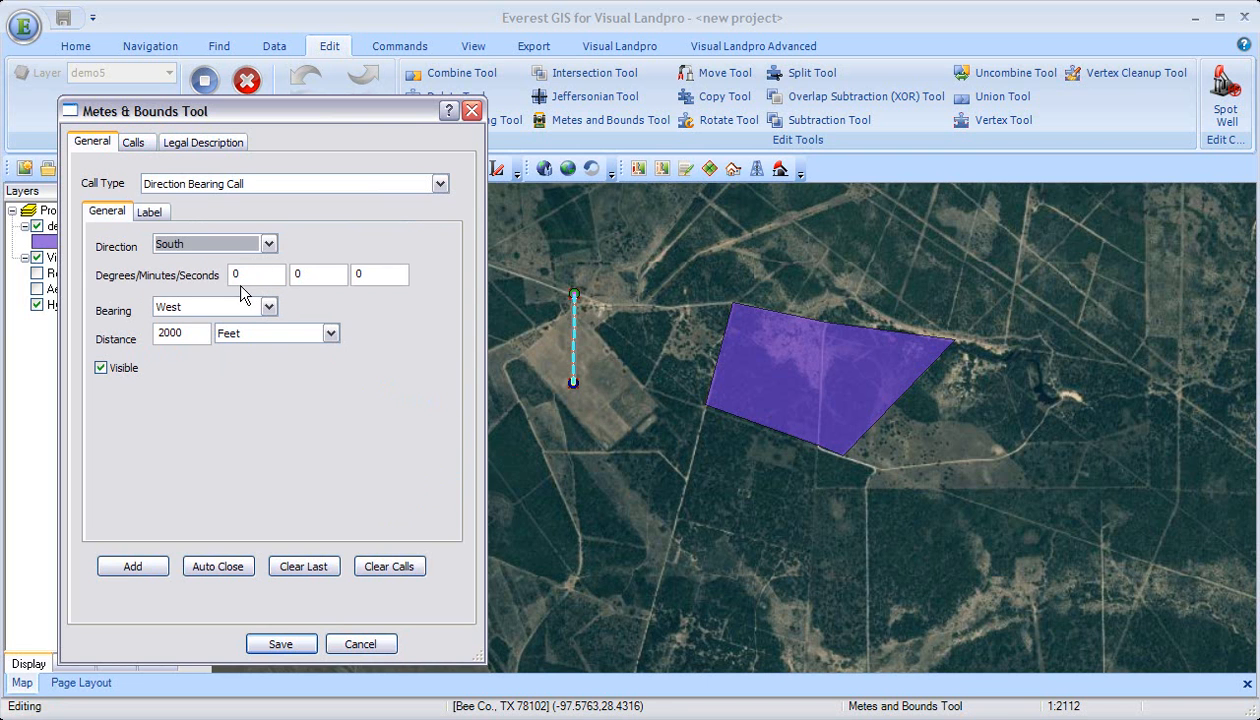
Step: Add a direction bearing call of North 69° 42' 16" West for 400 feet
click(268, 244)
click(252, 258)
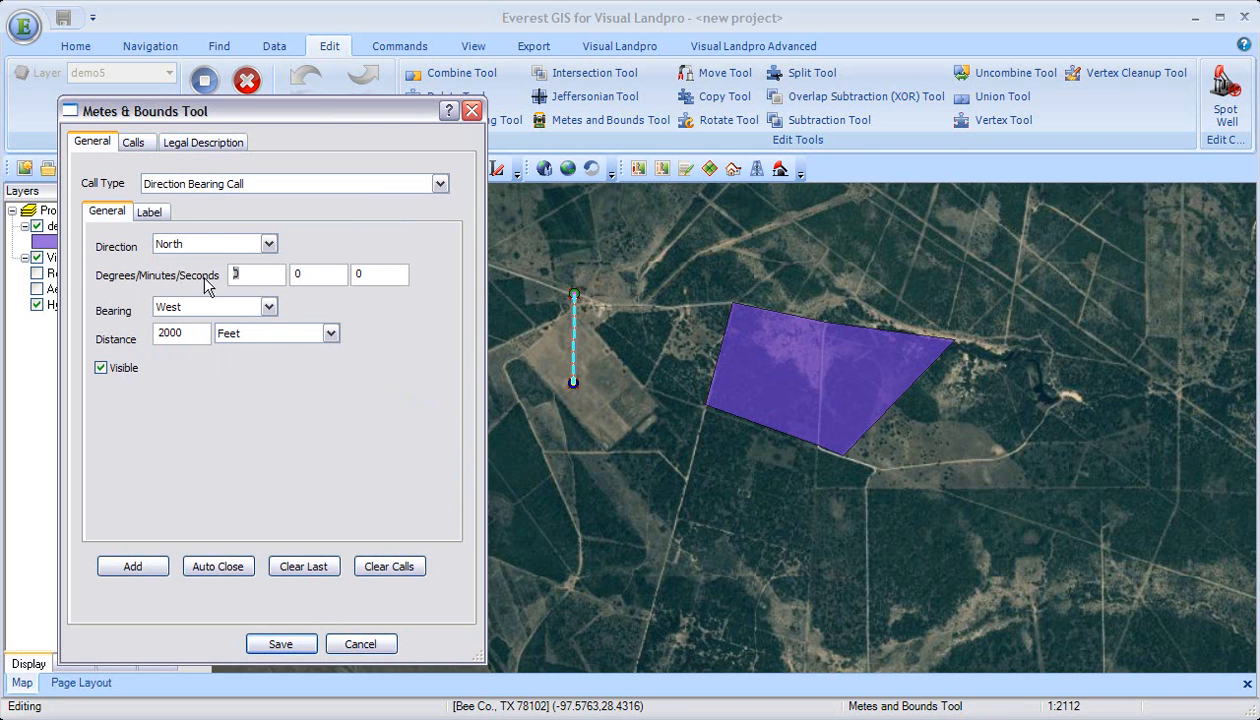
text(69)
click(320, 273)
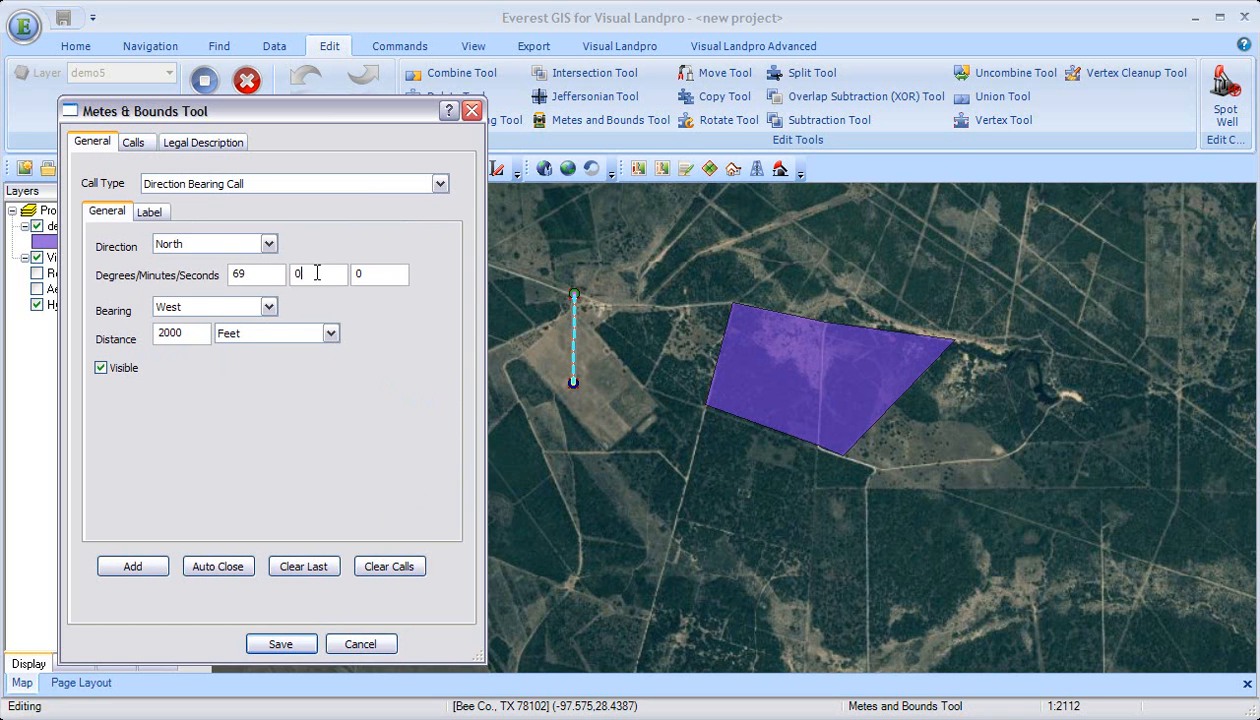
text(42)
text(16)
double_click(198, 336)
text(4)
click(134, 562)
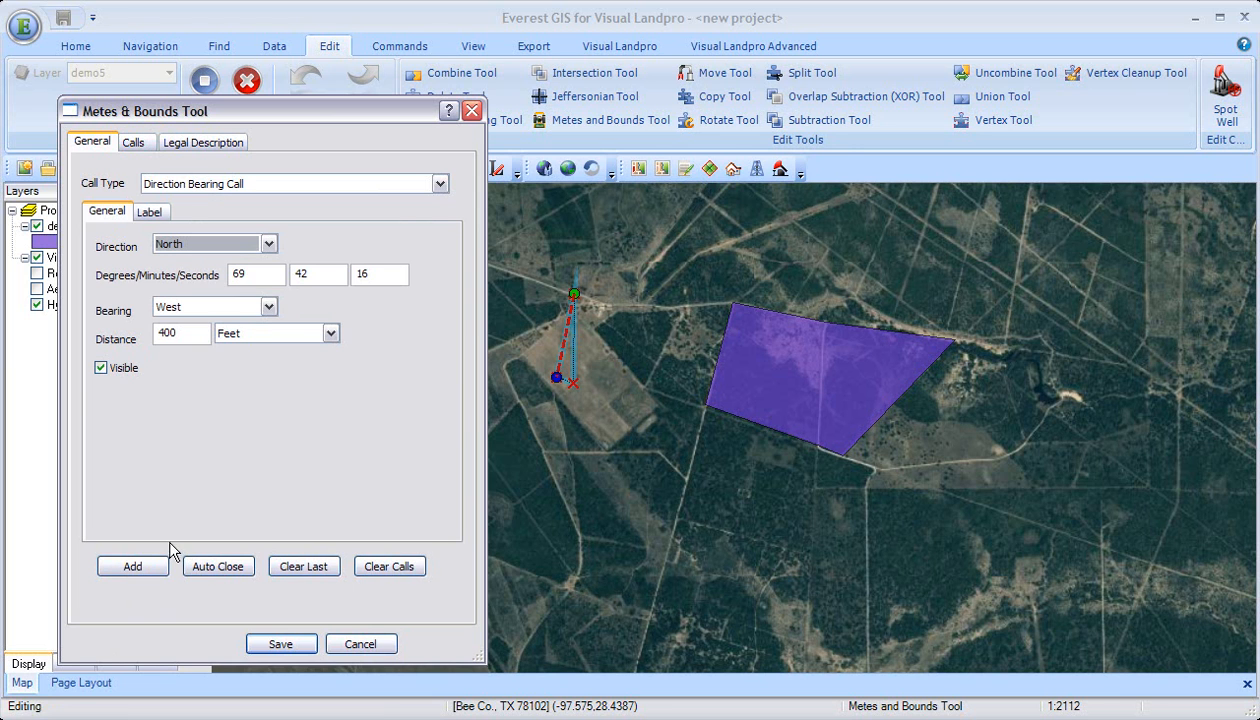
Step: Add a direction bearing call of North 90° 0' 0" West for 658.31 feet
click(251, 273)
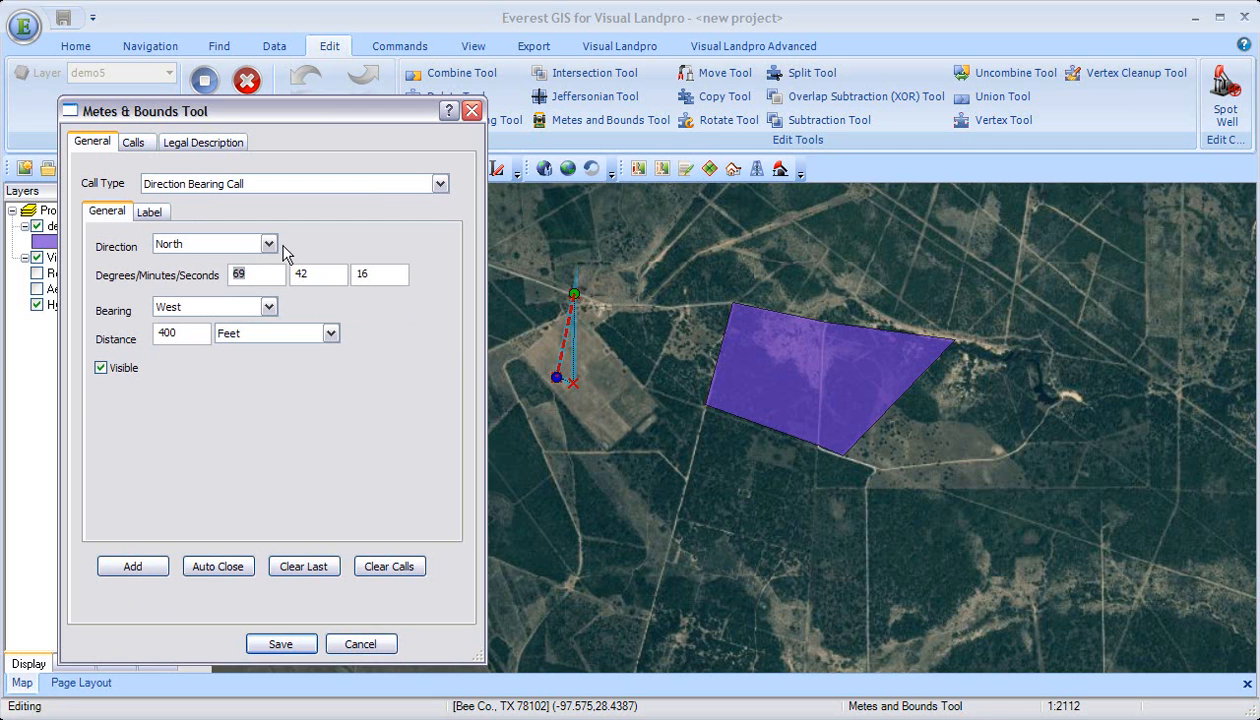
text(0)
key(Tab)
text(0)
key(Tab)
text(0)
double_click(196, 336)
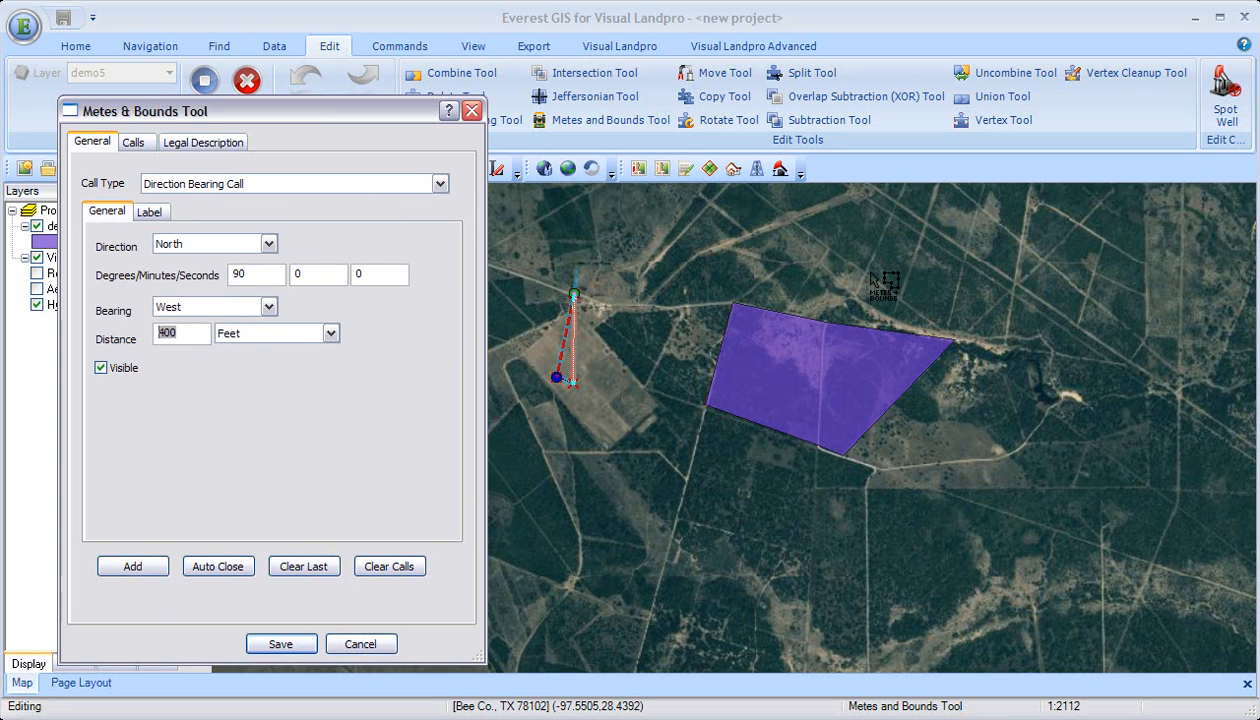
text(658.31)
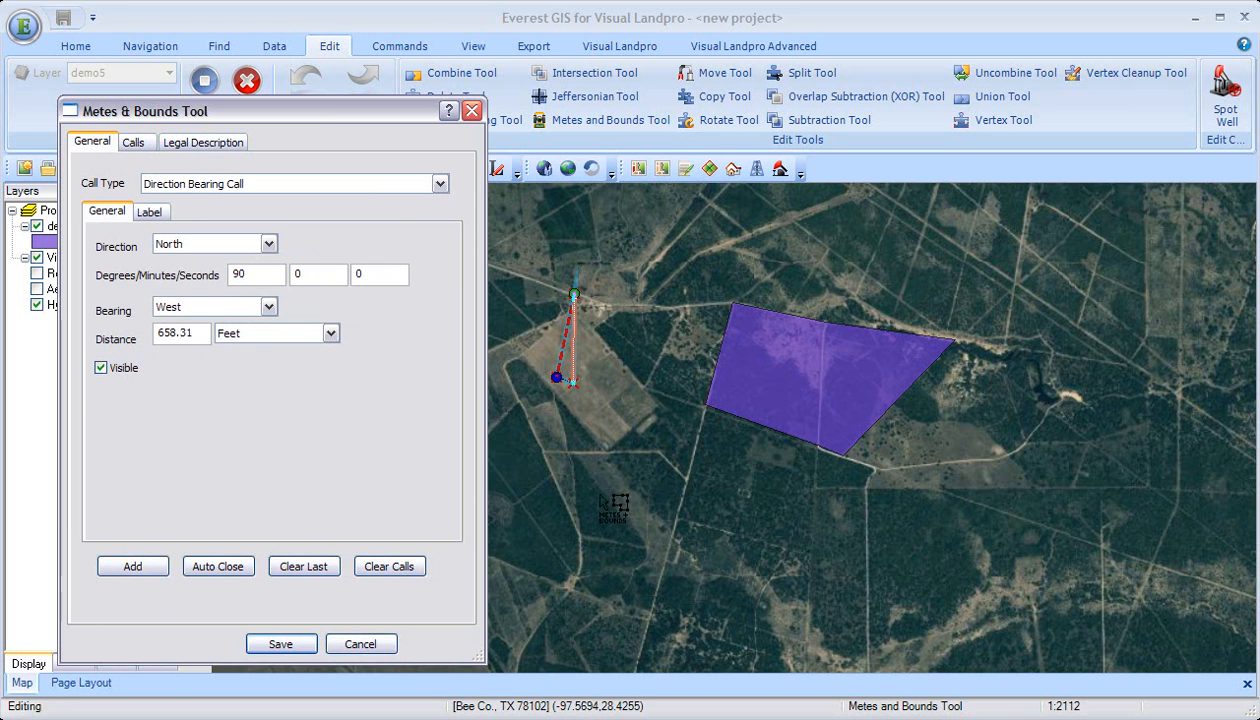
click(146, 560)
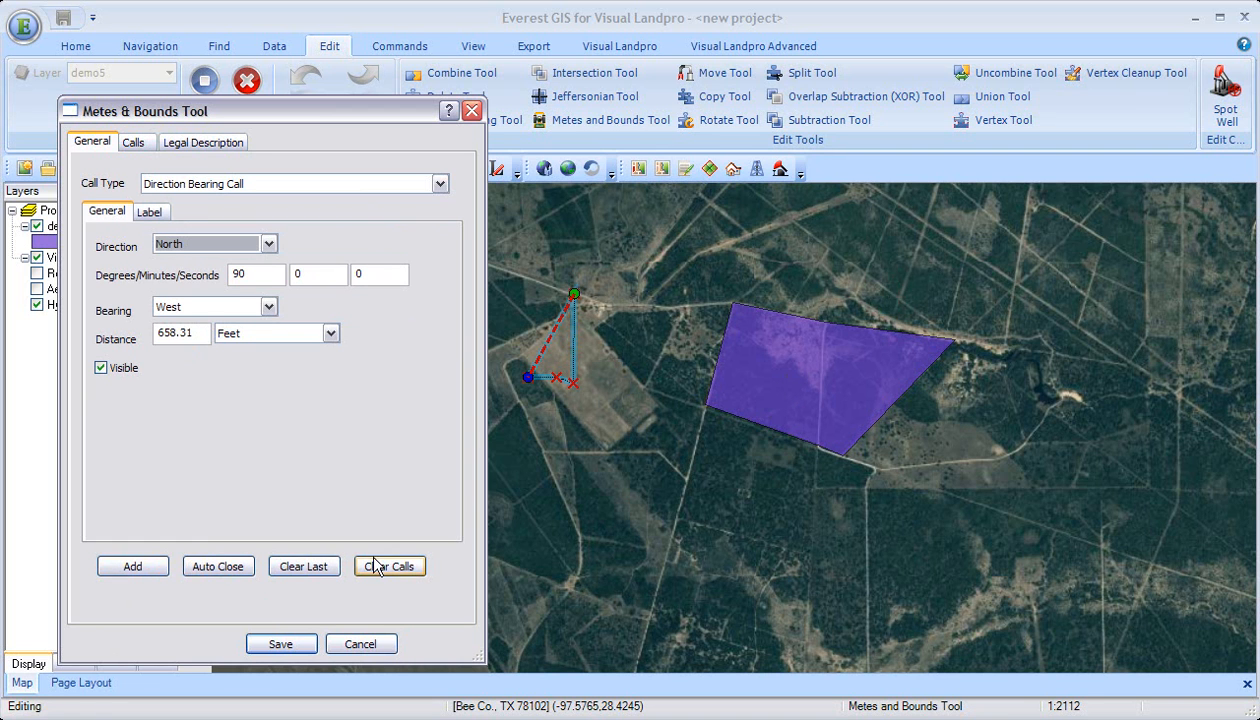
Step: Add a direction bearing call of North 0° 0' 0" West for 1852 feet and auto-close the parcel
double_click(251, 281)
text(0)
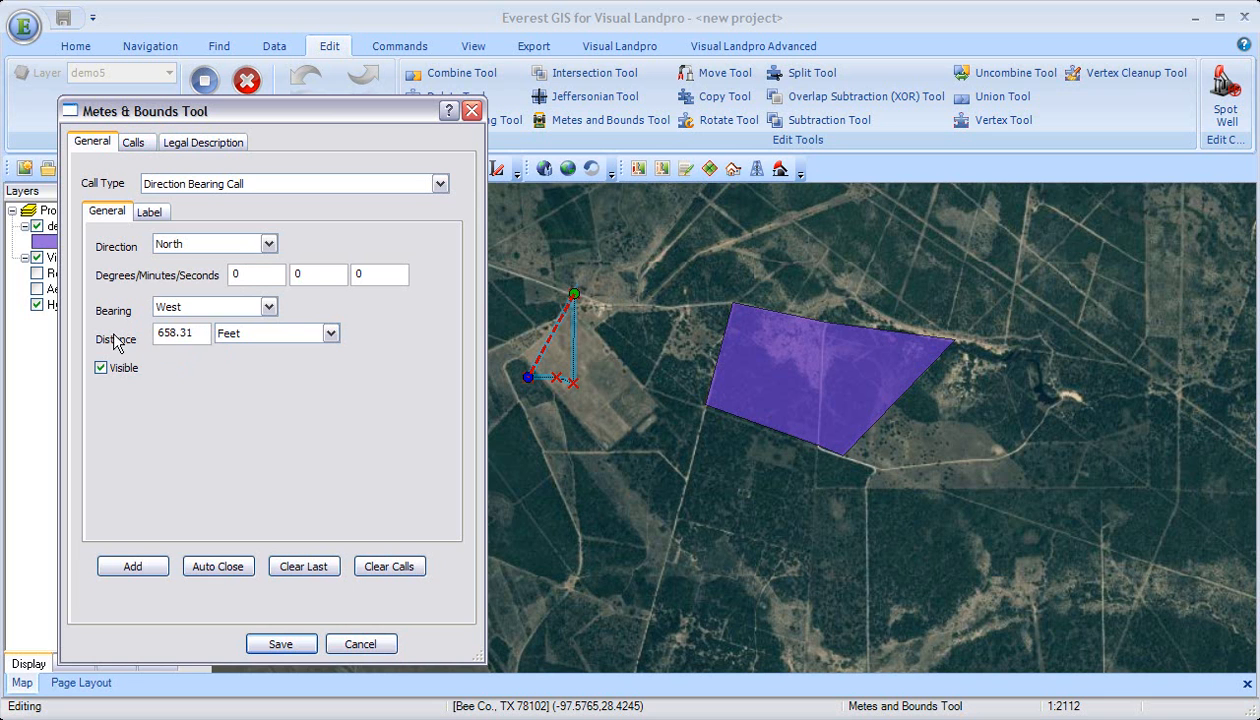
drag(200, 337, 96, 325)
text(1852)
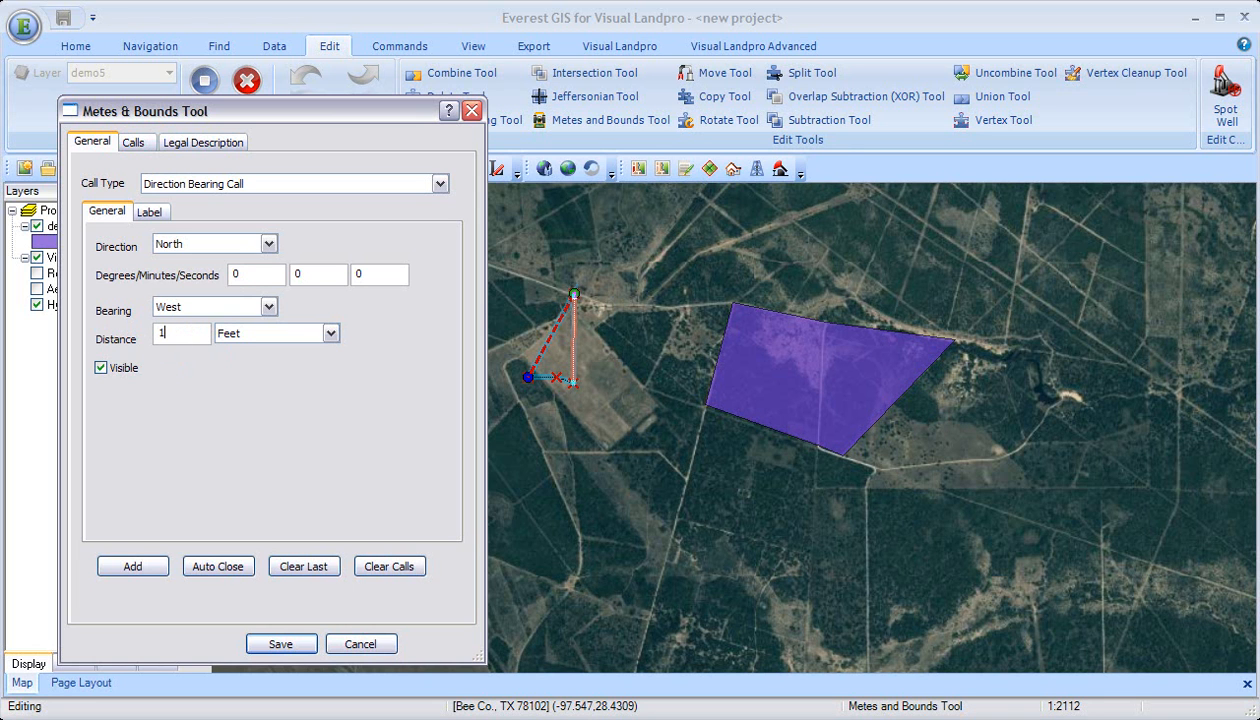
click(162, 570)
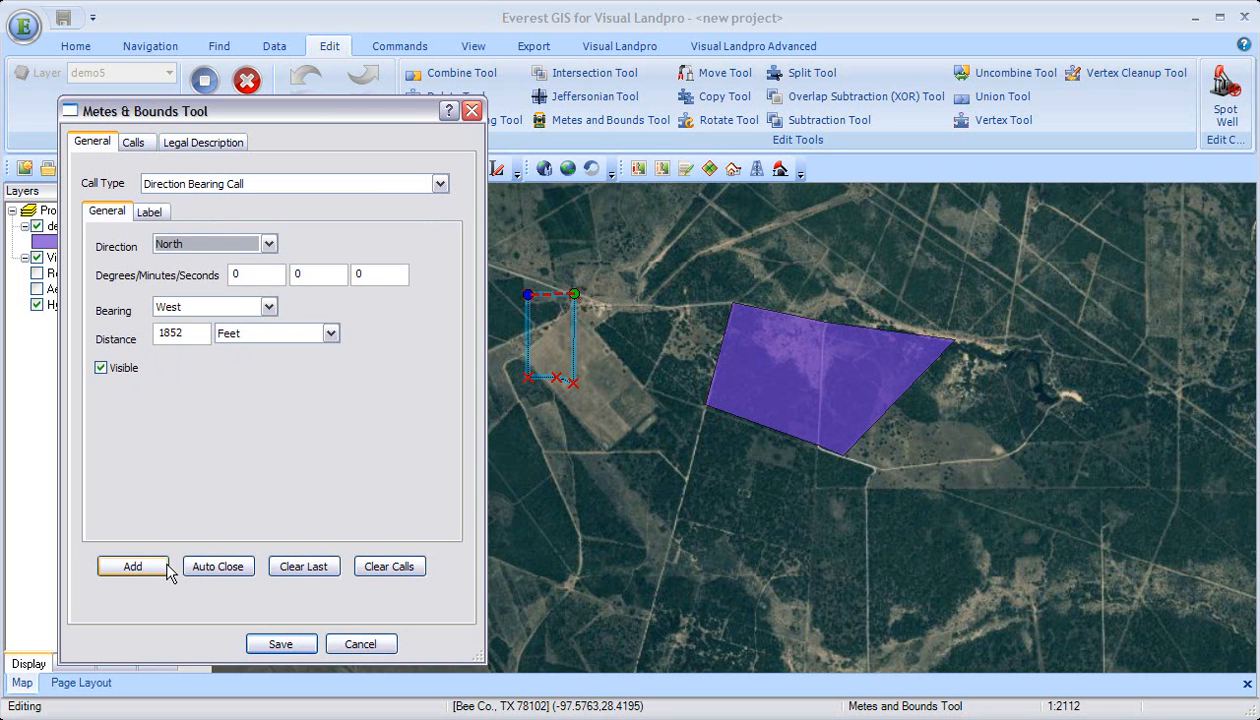
click(236, 572)
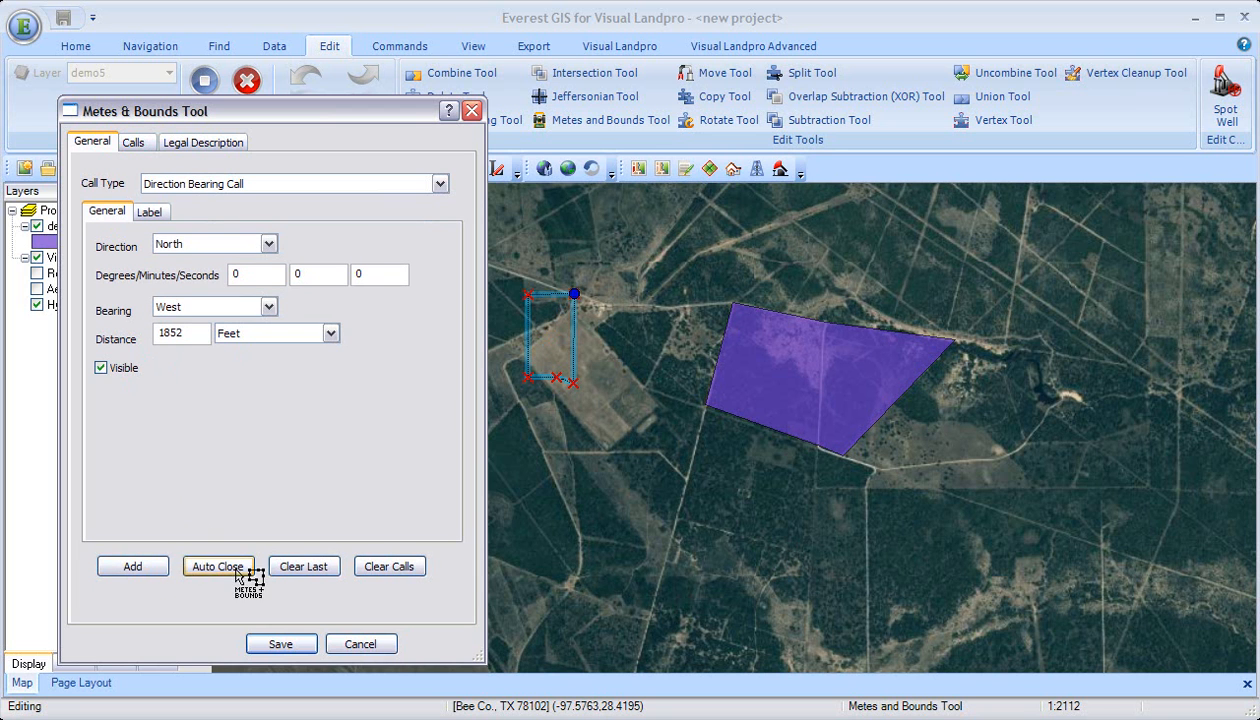
Step: Review the parcel's call list and shorthand legal description, and save the parcel
click(134, 143)
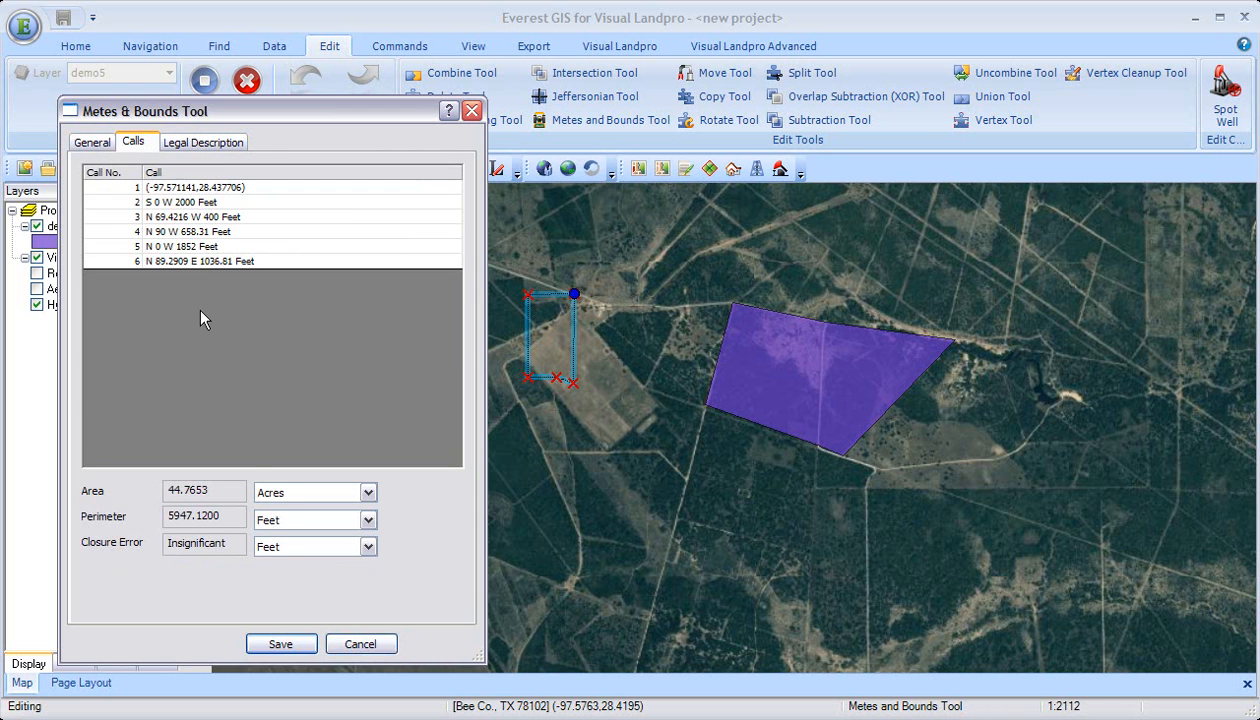
click(203, 142)
double_click(190, 250)
drag(188, 250, 87, 190)
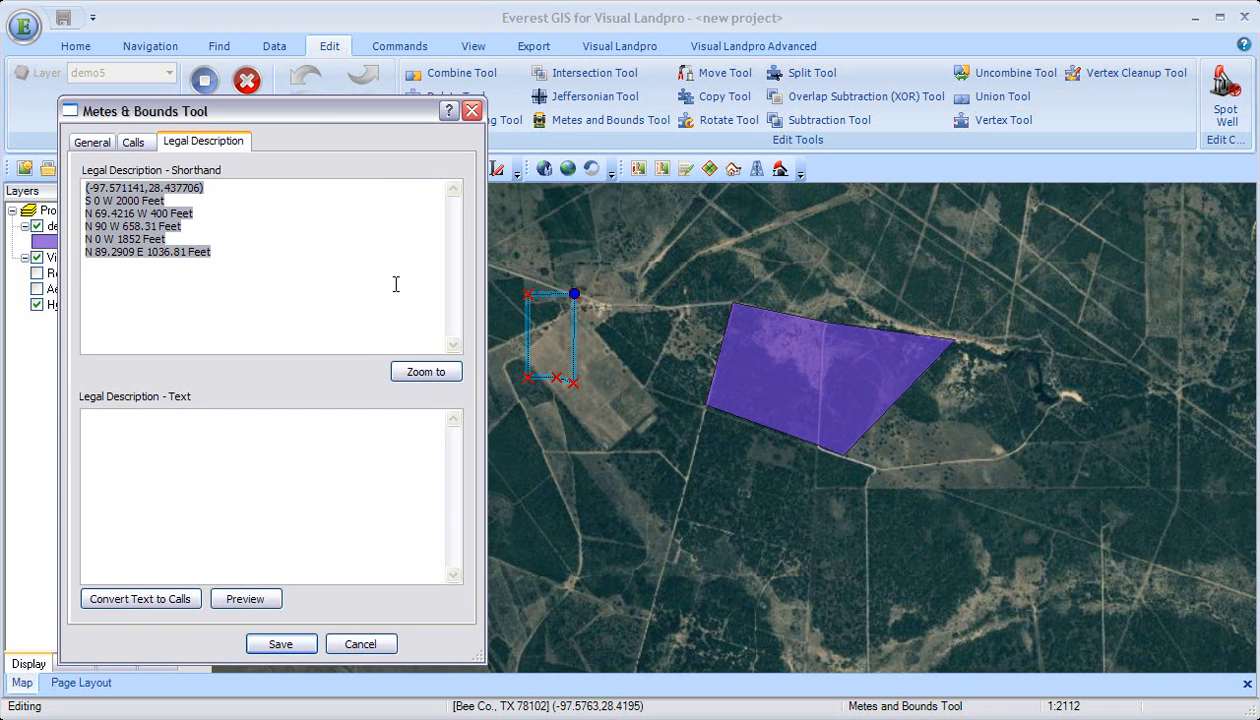
drag(226, 187, 52, 183)
click(237, 254)
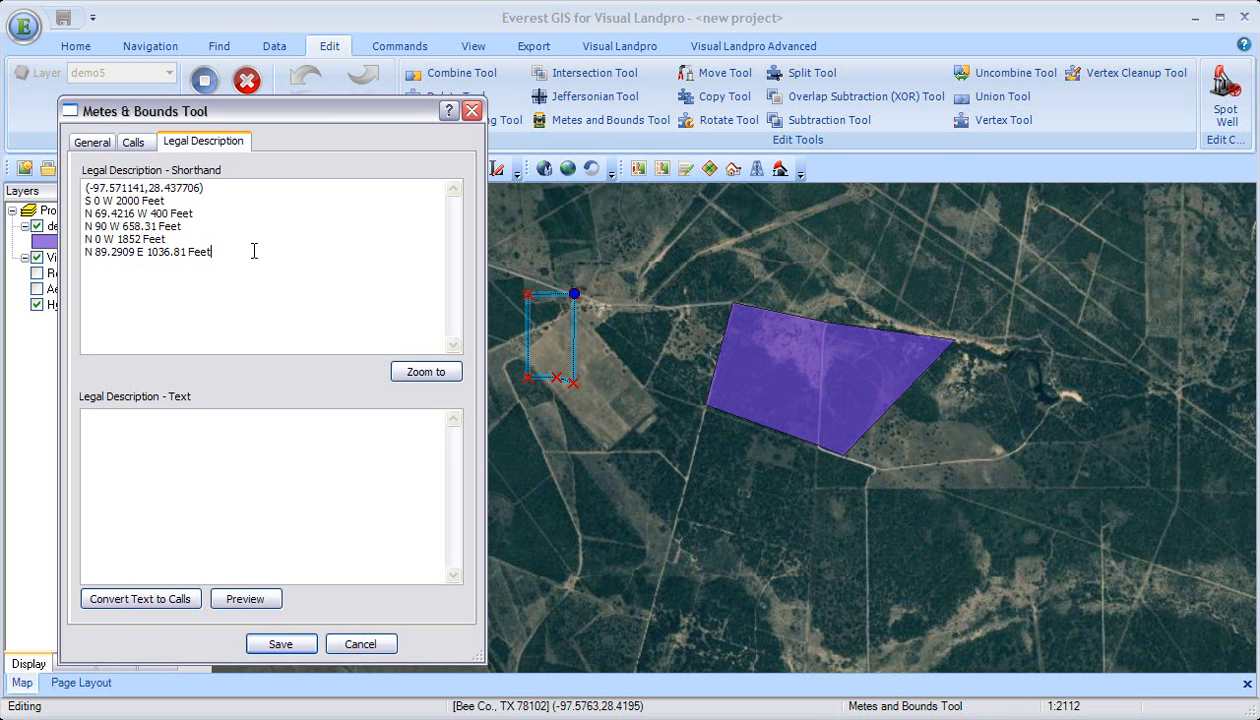
click(281, 645)
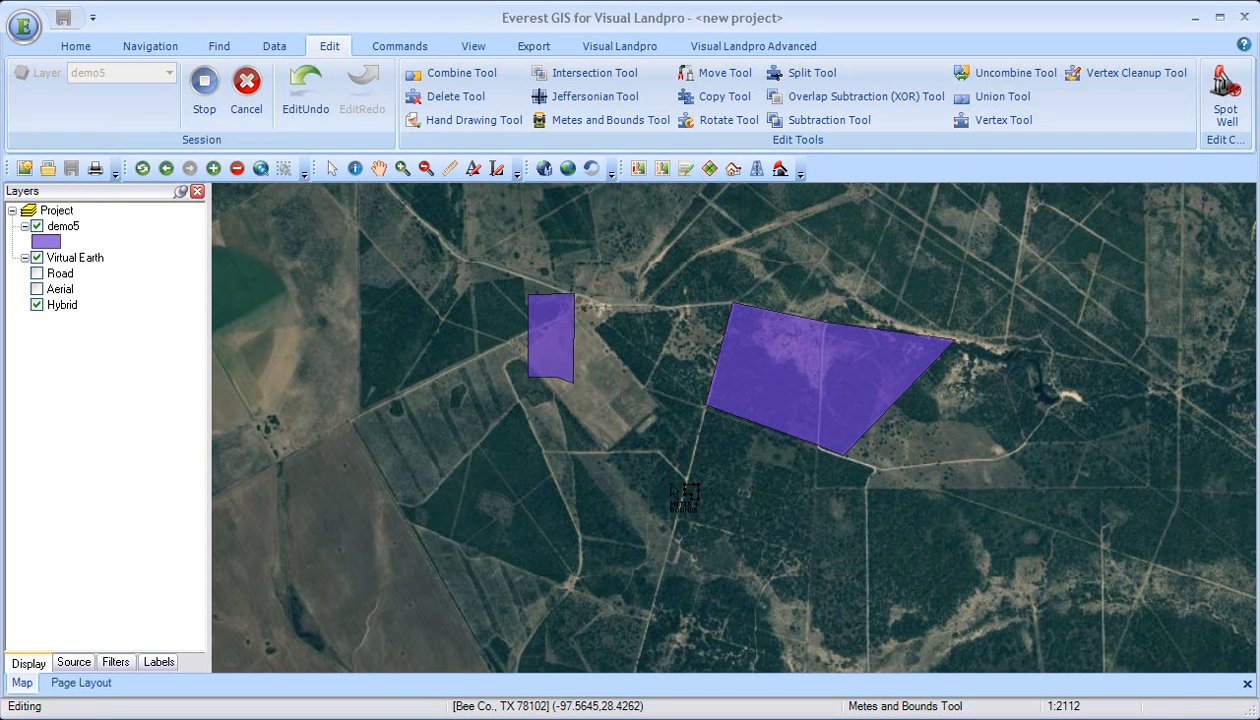
Step: Create a third metes and bounds feature starting in the striped field southwest of the small rectangular parcel
click(383, 388)
click(440, 396)
drag(482, 218, 1078, 106)
click(411, 434)
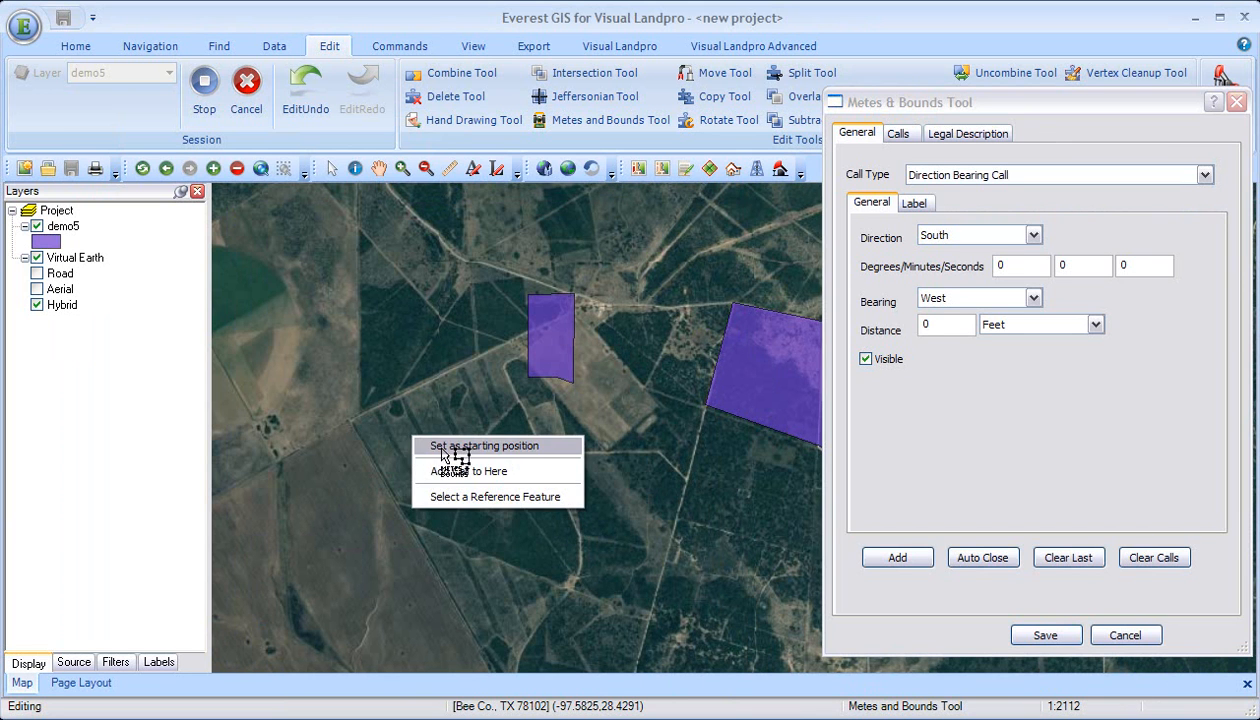
click(445, 443)
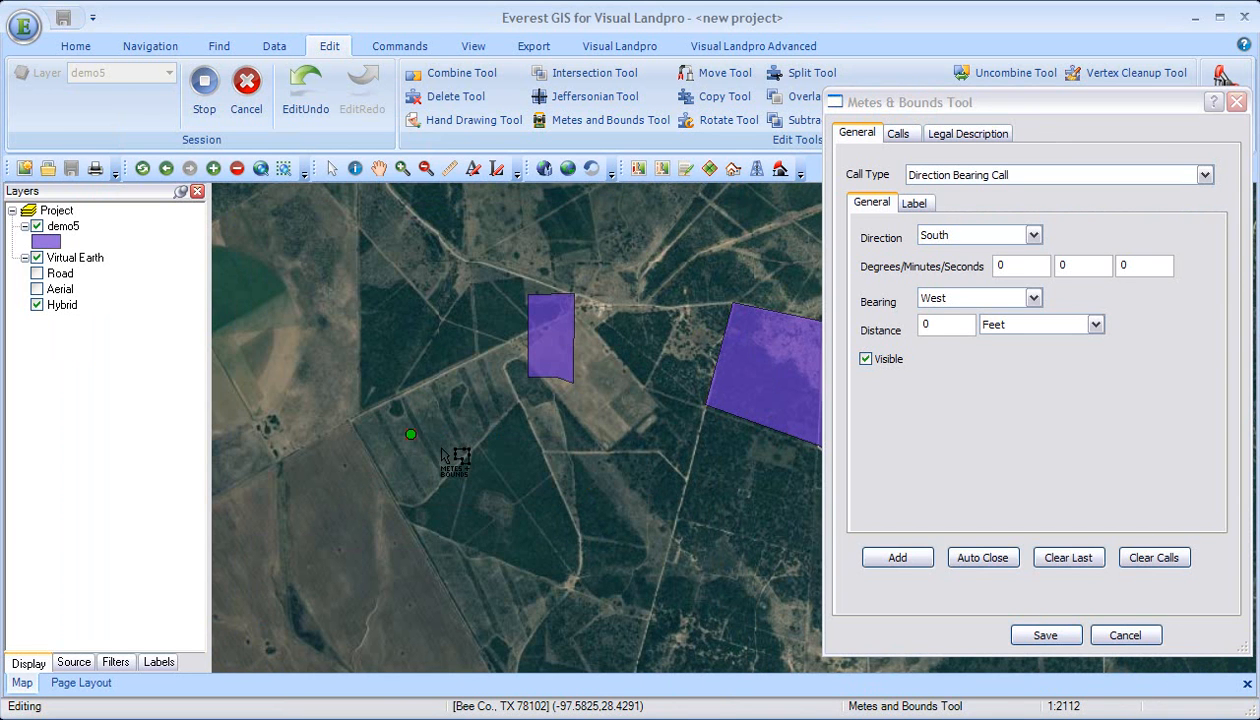
Step: Copy the entire legal description from legal-006-109acres.doc in Word and paste it as the feature's legal description text in Everest GIS
click(978, 134)
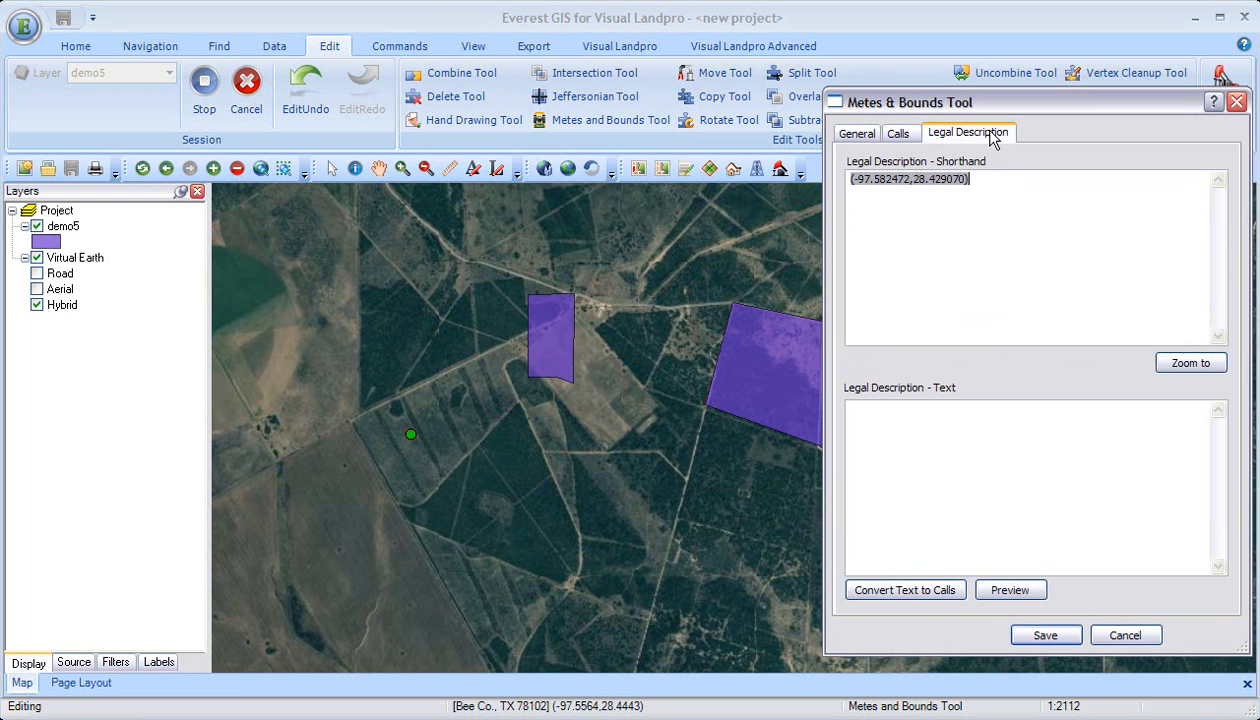
key(alt+Tab)
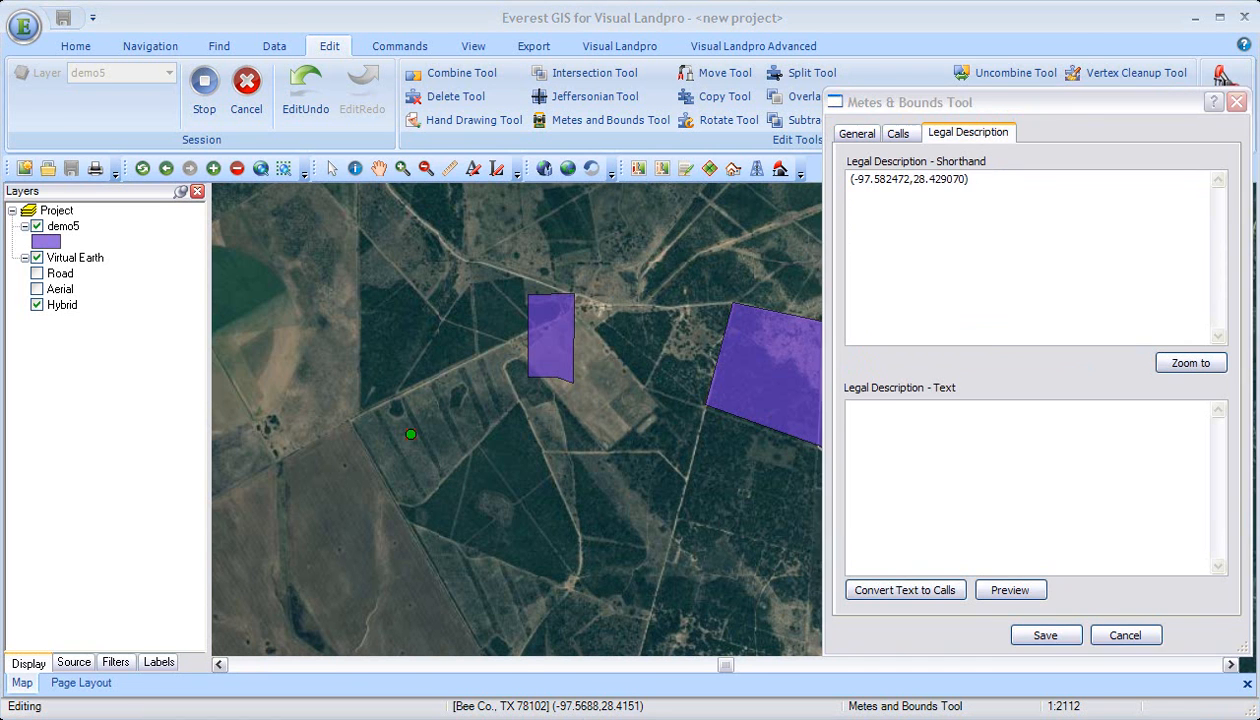
scroll(440, 568, down, 20)
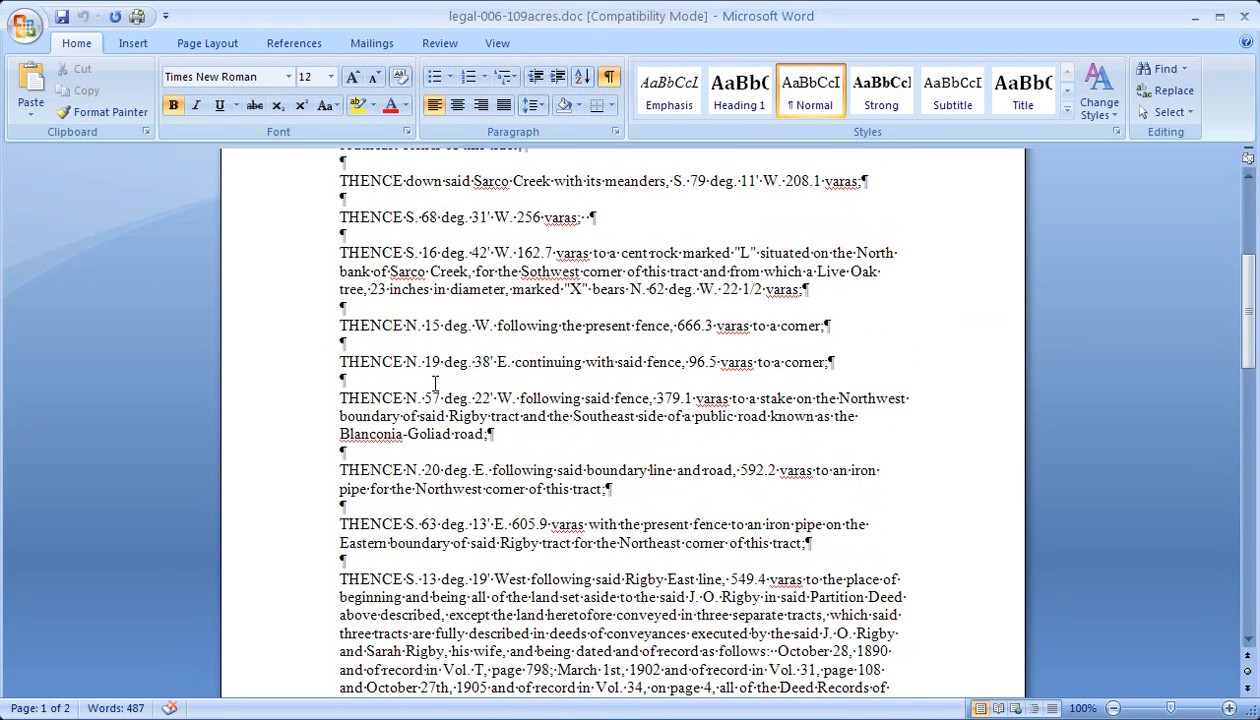
scroll(435, 389, up, 6)
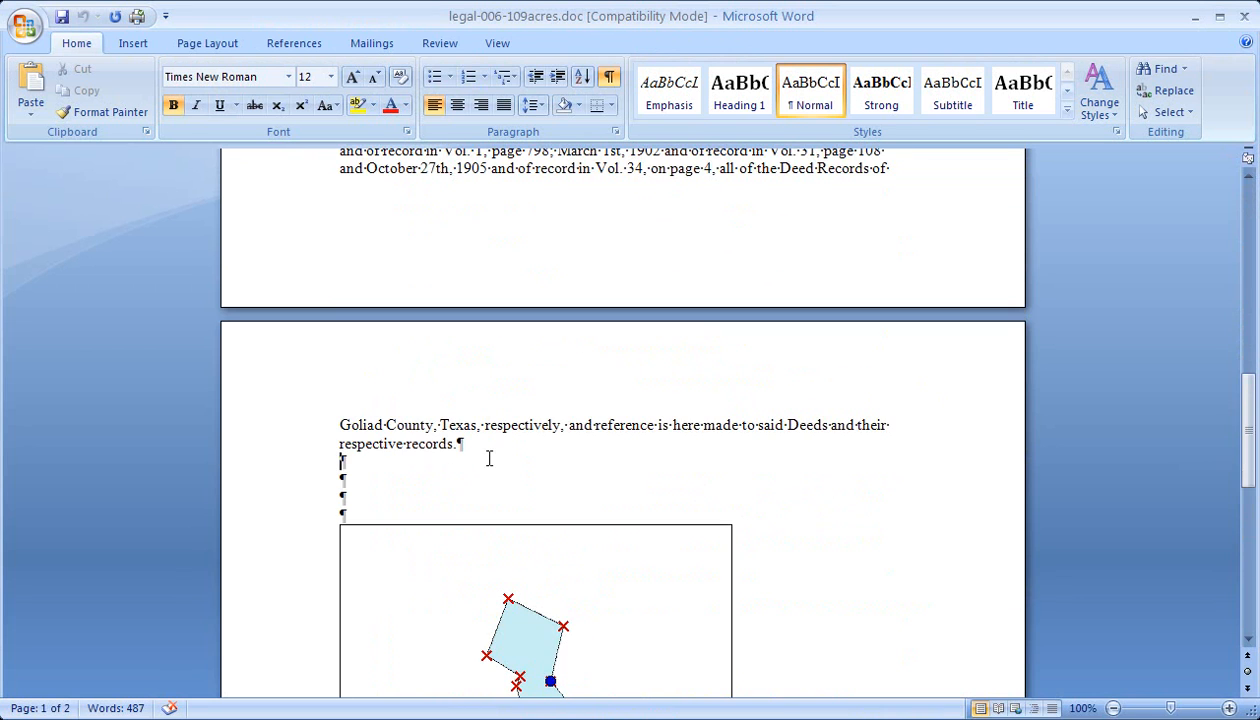
key(ctrl+a)
key(ctrl+c)
scroll(489, 458, up, 15)
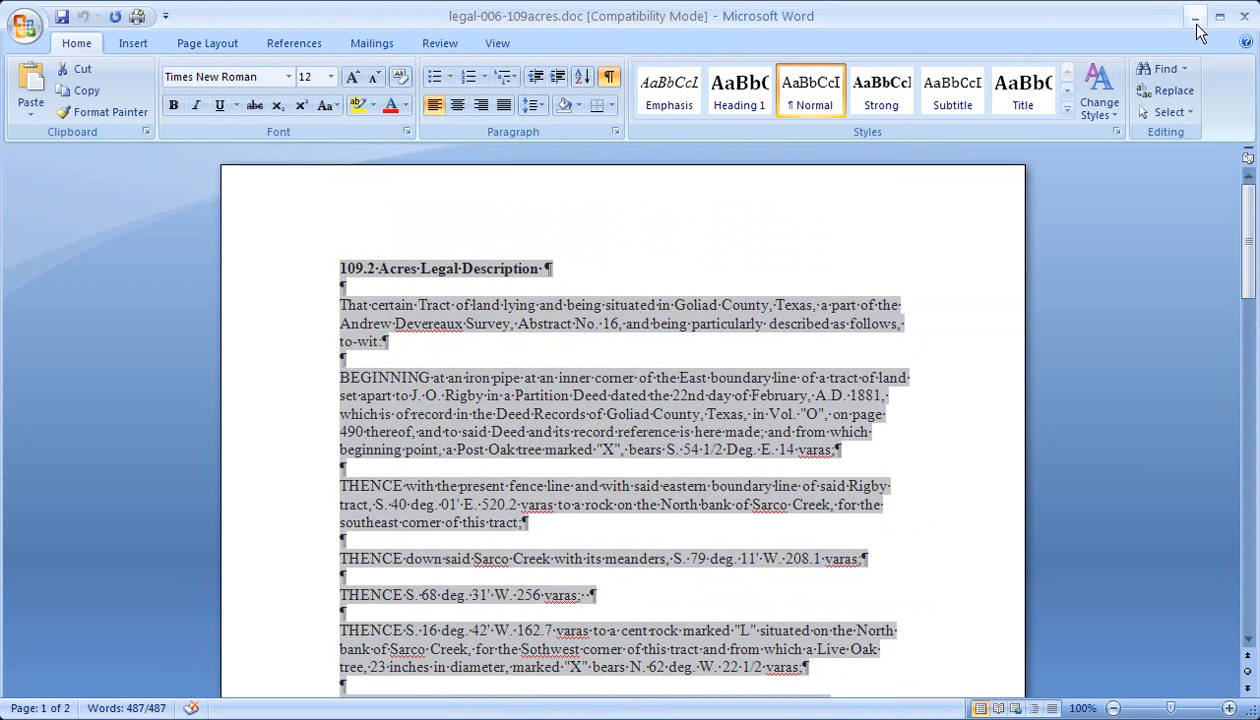
click(1195, 16)
click(950, 435)
key(ctrl+v)
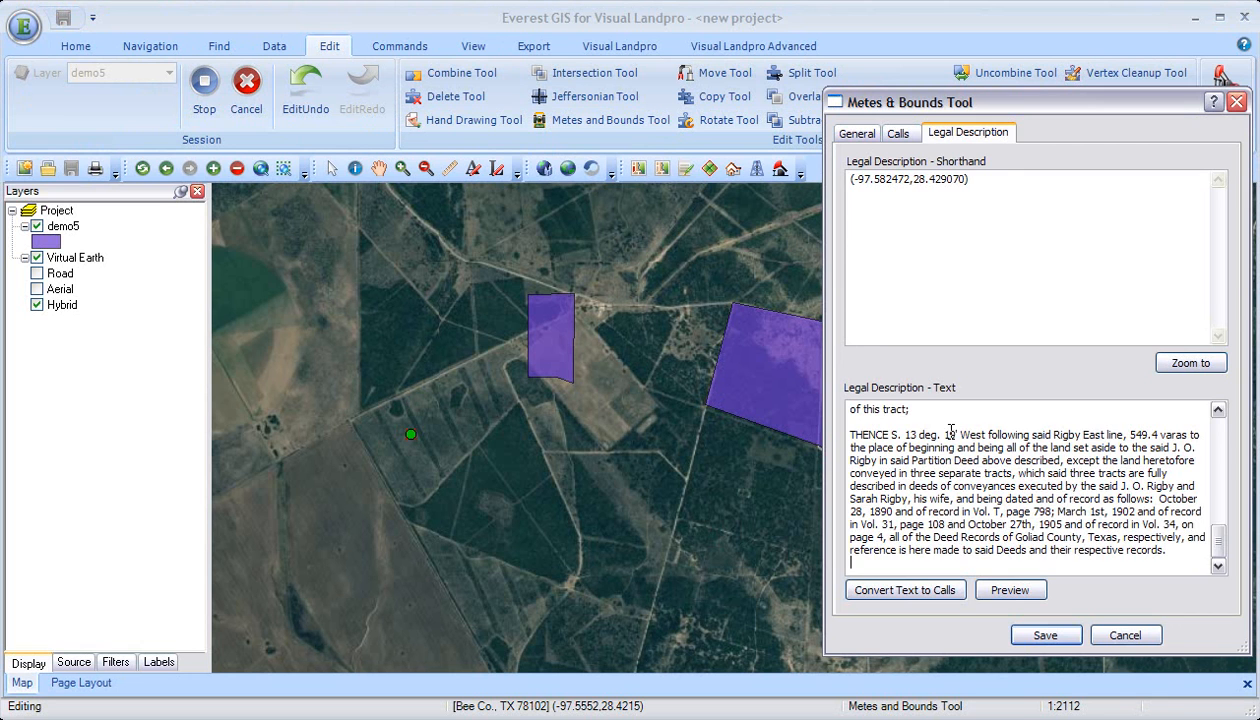
Step: Preview the parcel described by the pasted text and compare its area with the acreage in the Word document's title
click(1008, 590)
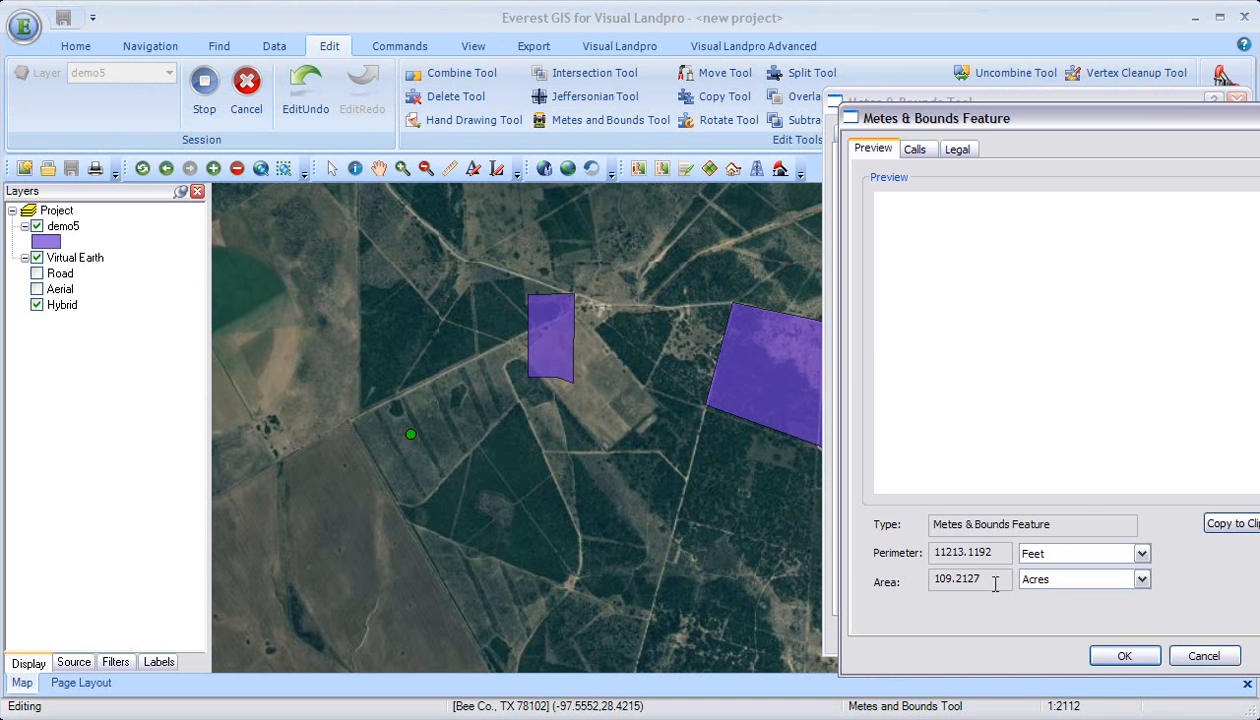
drag(990, 579, 862, 581)
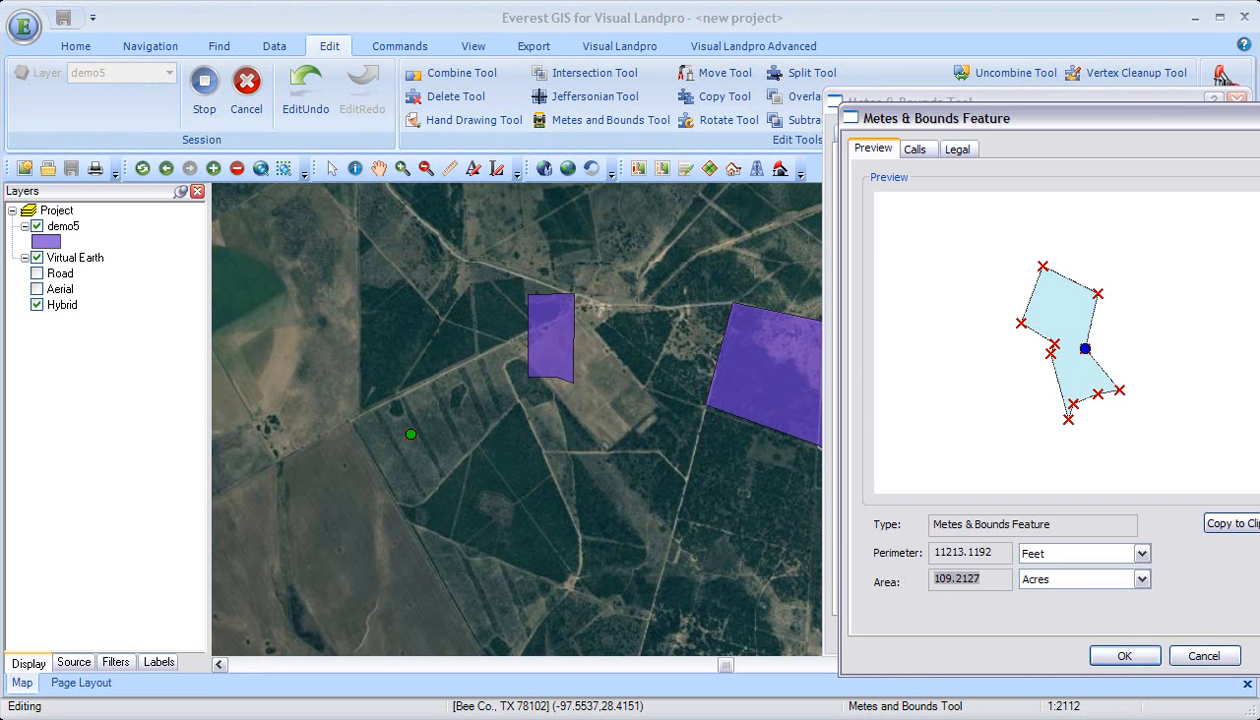
key(alt+Tab)
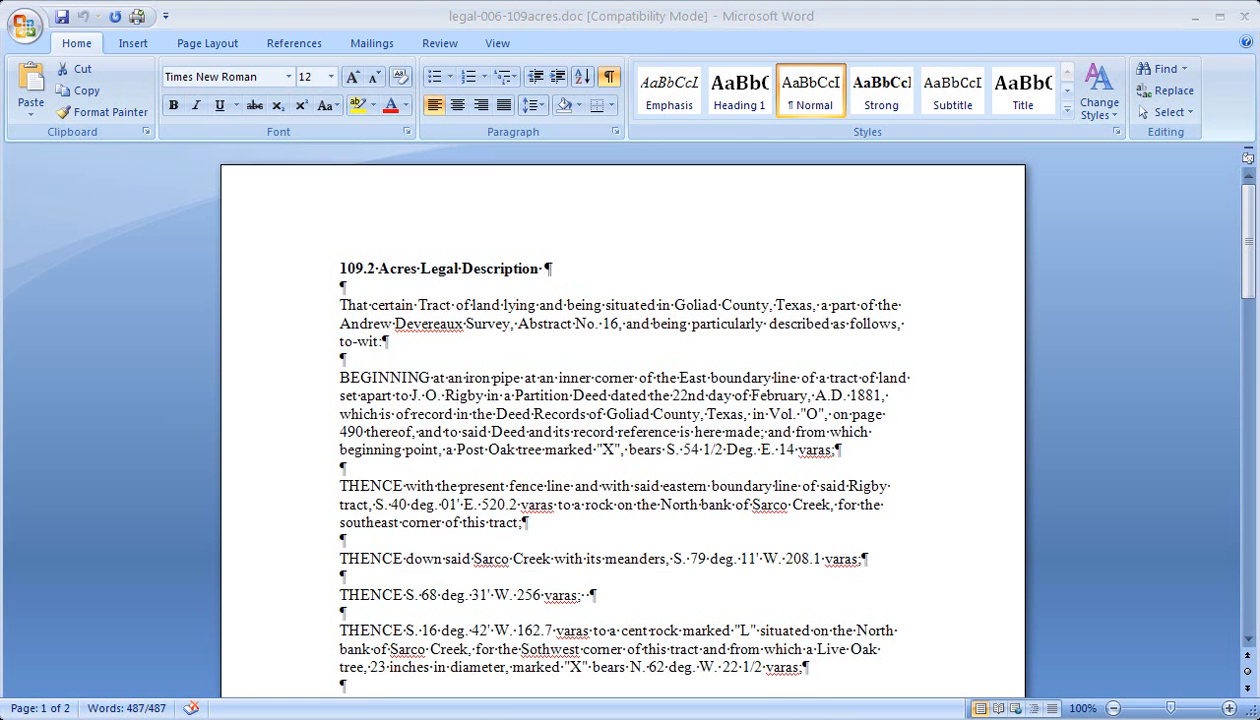
key(alt+Tab)
click(1005, 558)
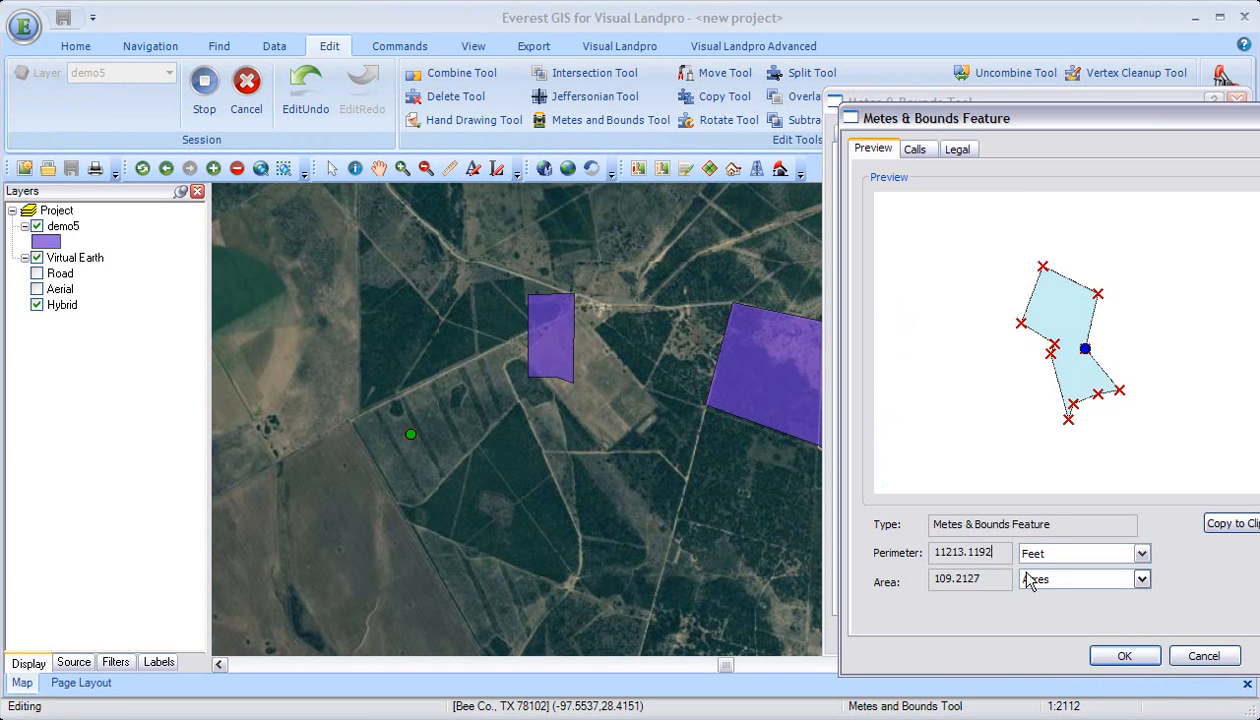
click(1145, 663)
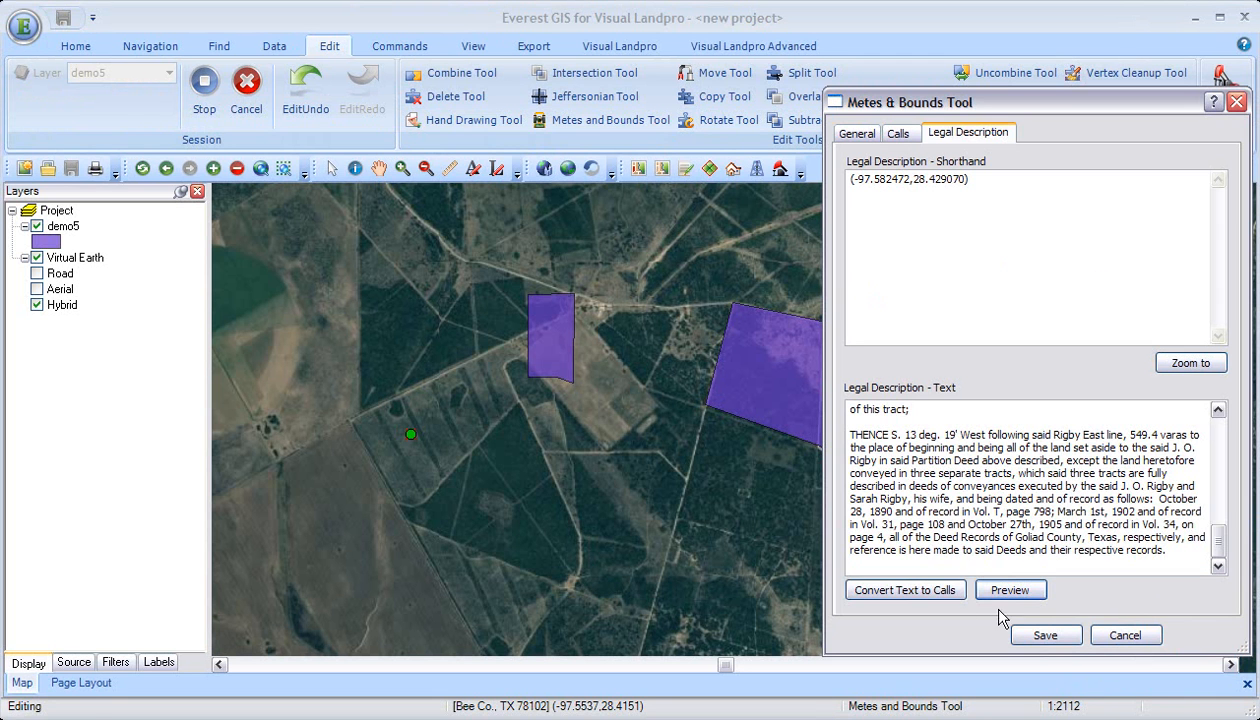
Step: Convert the pasted legal description text to calls and save the parcel
click(920, 598)
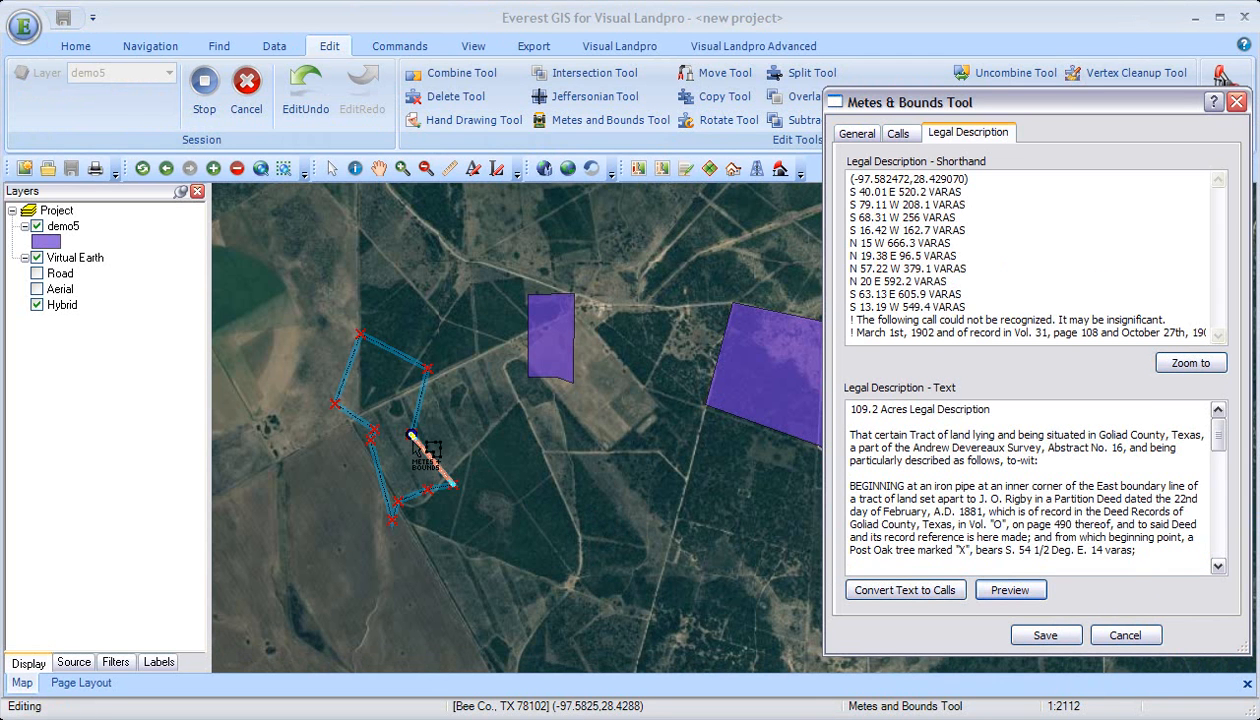
click(1046, 636)
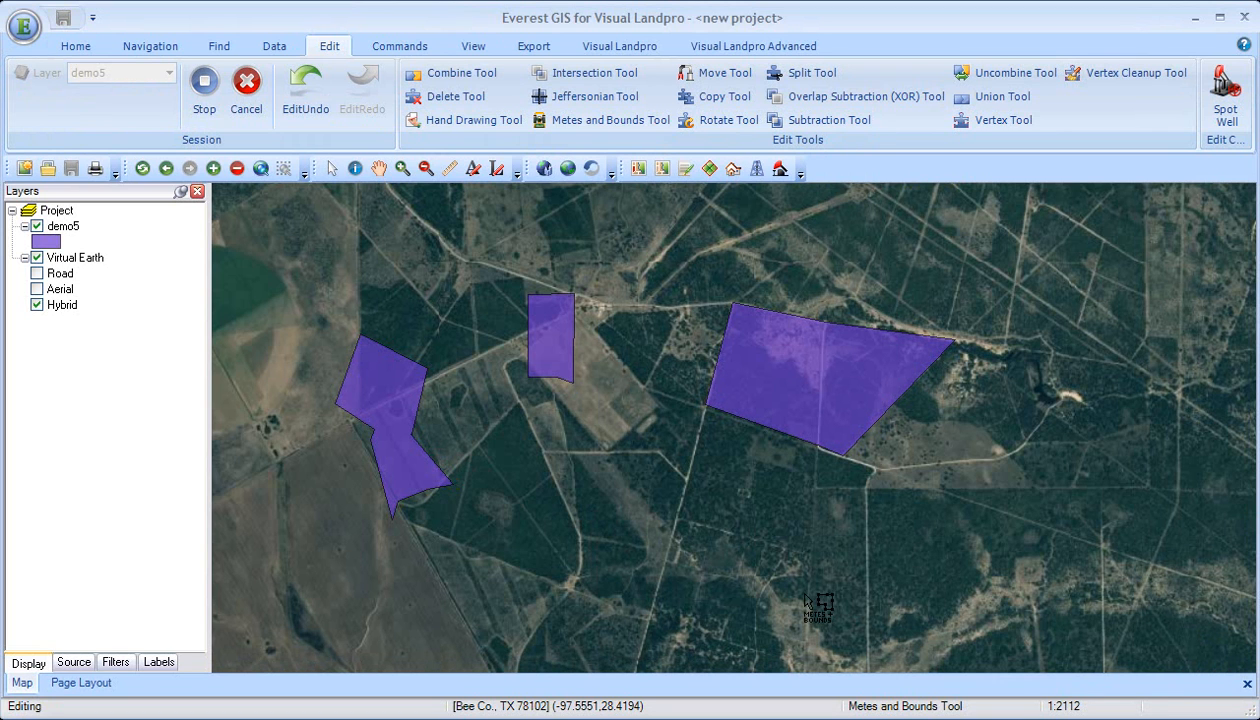
Step: Reopen the small rectangular parcel in the middle of the map and delete call 6, its closing call
click(563, 332)
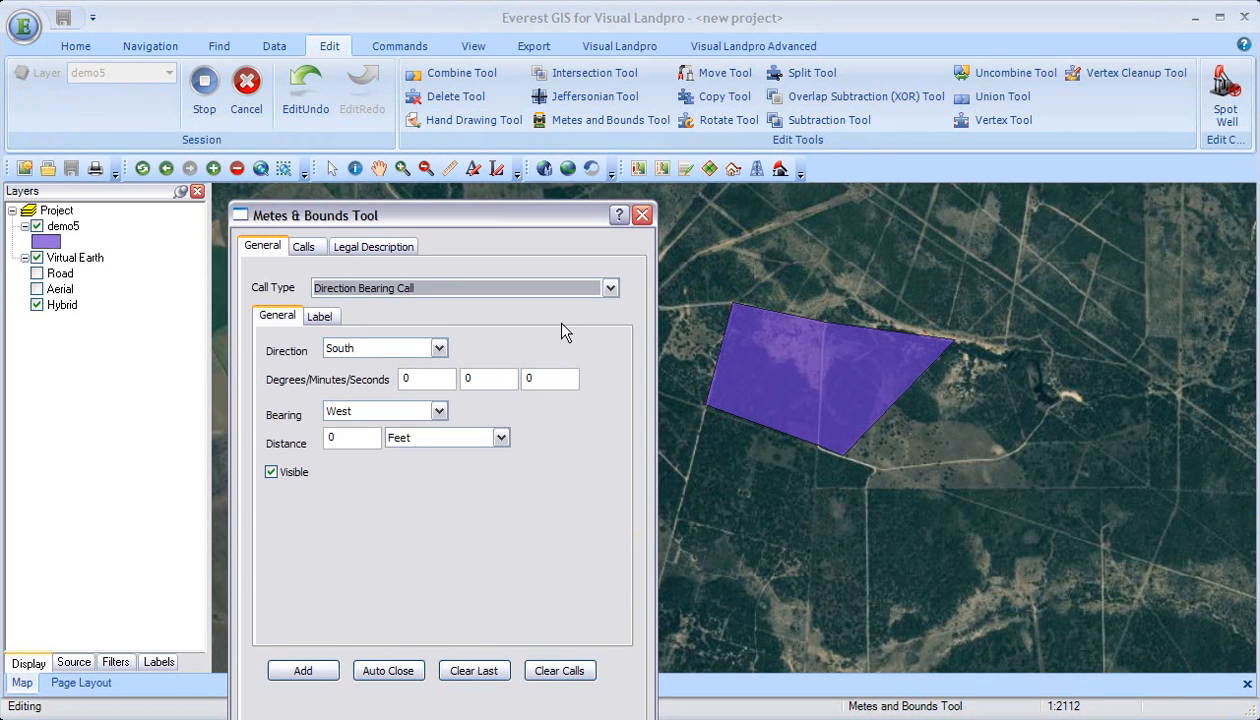
click(308, 248)
drag(342, 213, 316, 128)
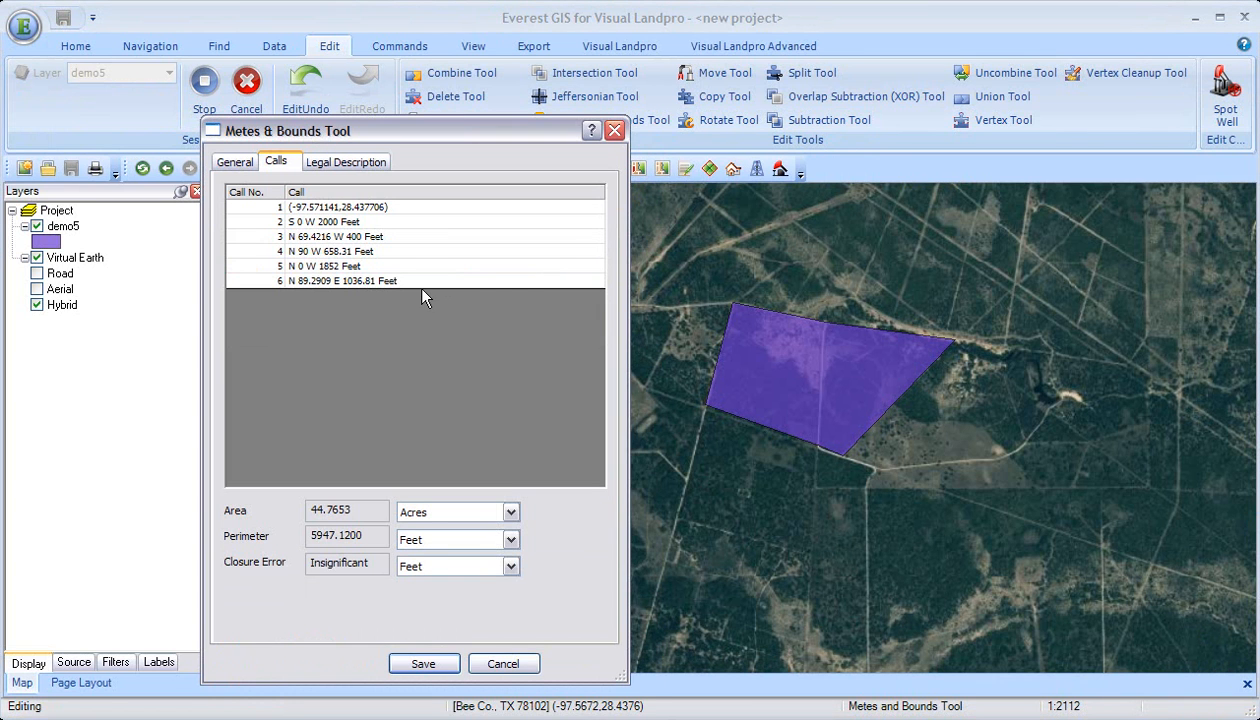
drag(514, 131, 370, 104)
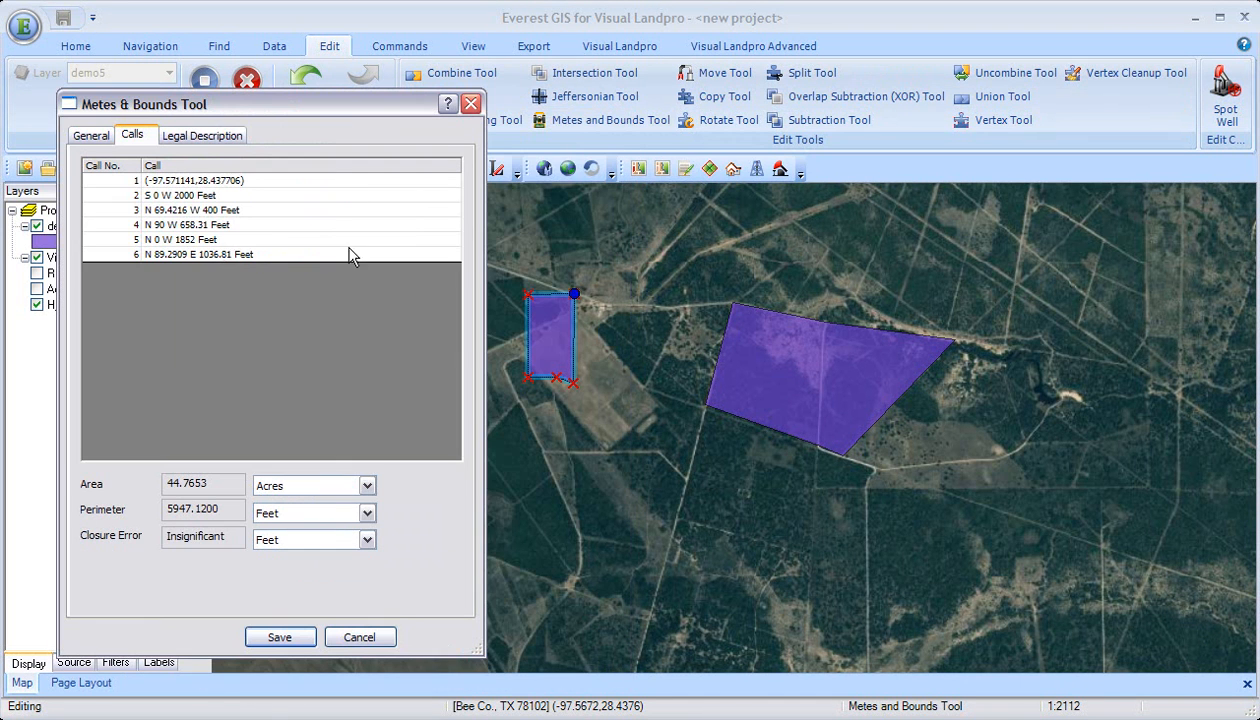
right_click(225, 239)
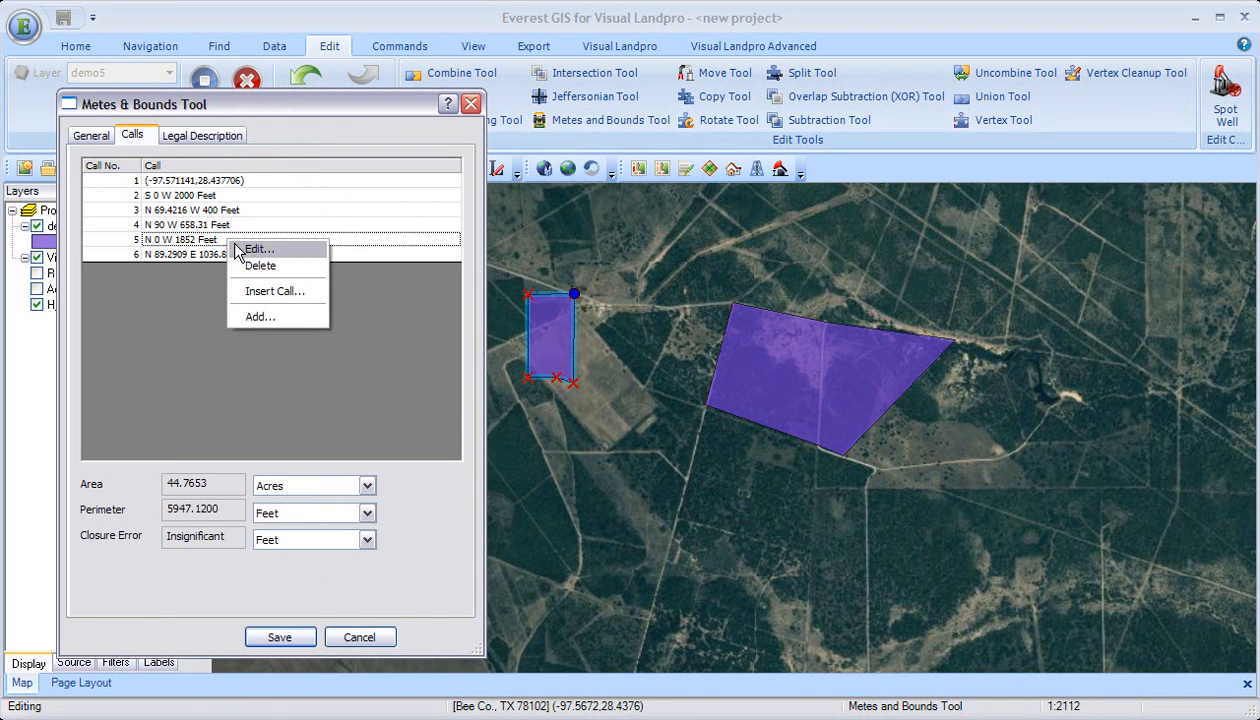
click(200, 253)
right_click(202, 254)
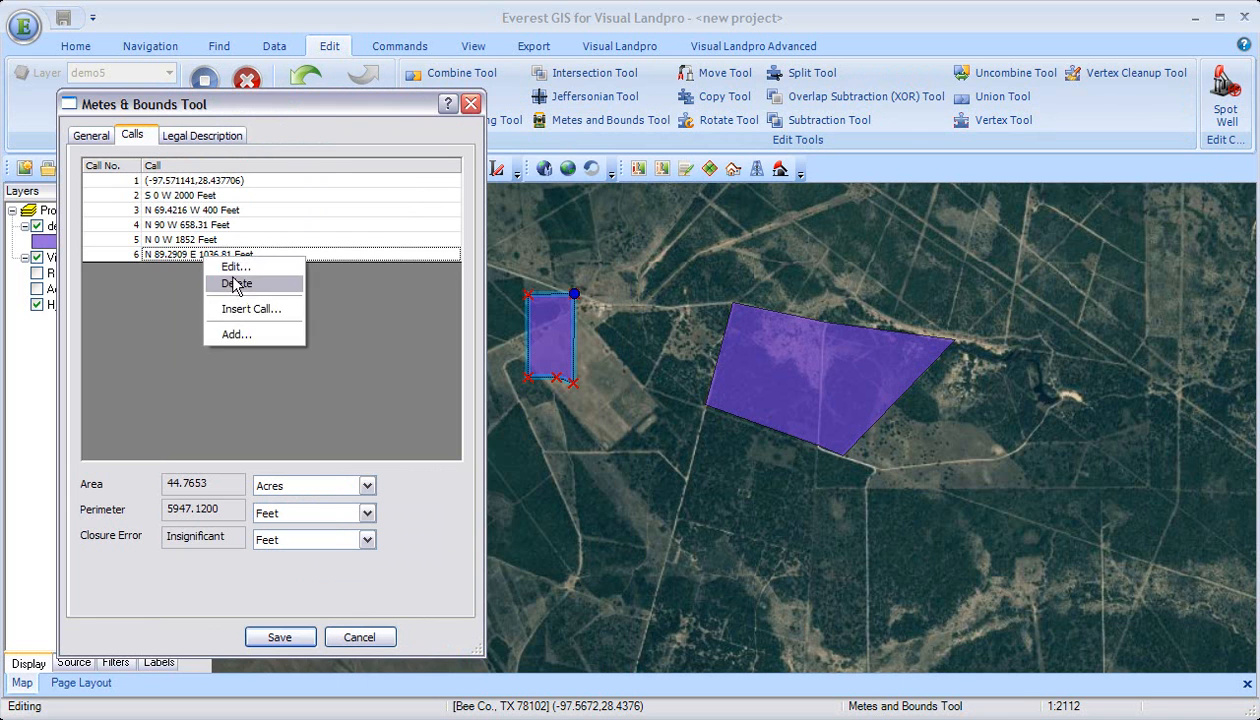
click(232, 283)
Step: Edit call 5 of the parcel to North 10° 11' 6" West for 1900 feet
right_click(224, 241)
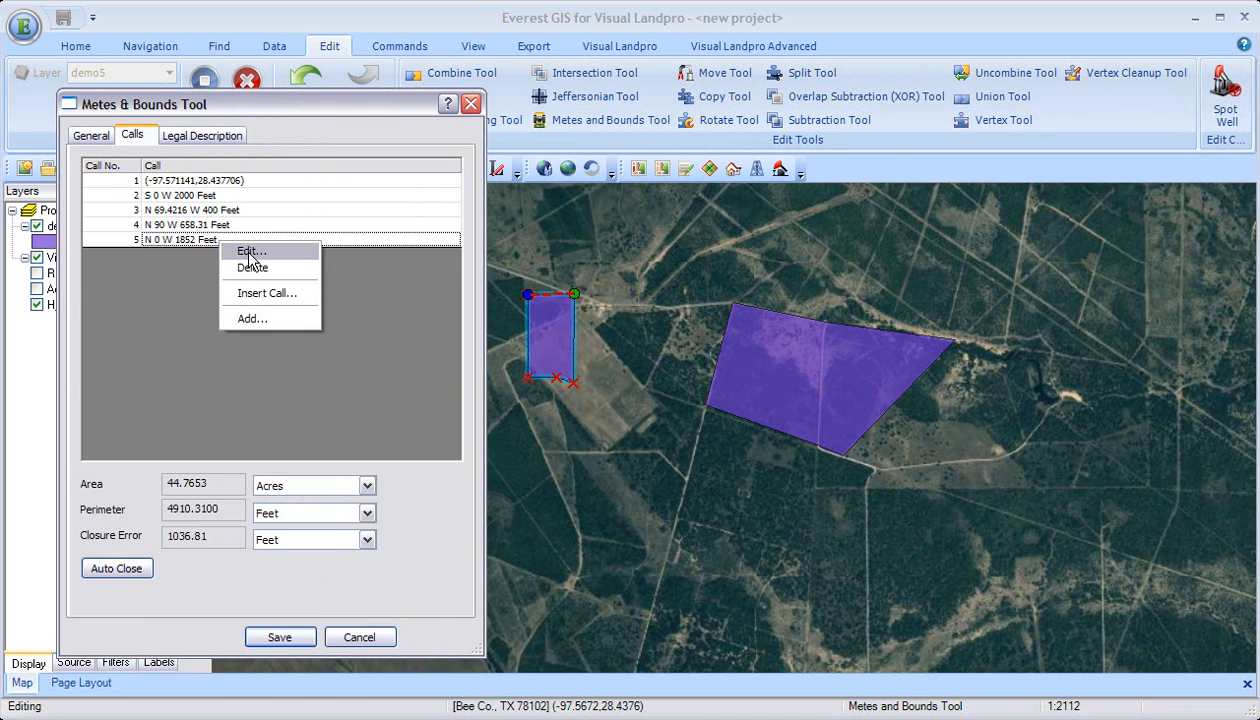
click(241, 247)
double_click(250, 213)
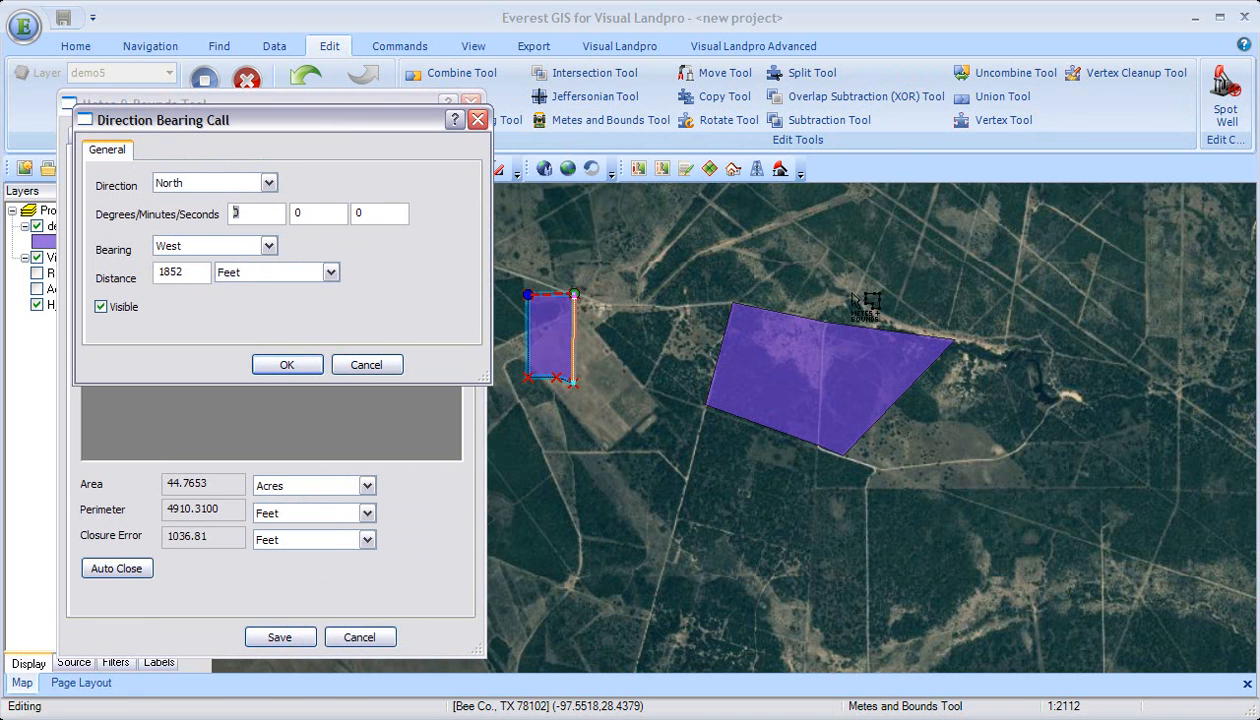
text(10)
key(Tab)
text(1)
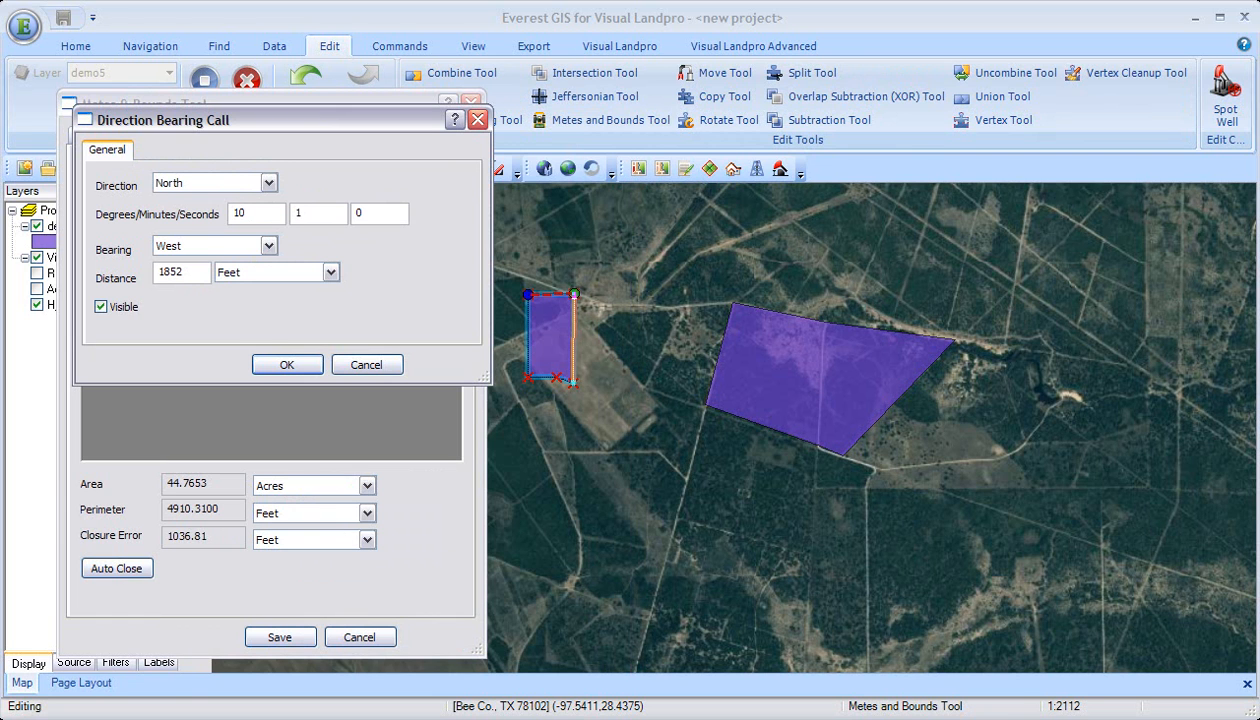
text(1)
key(Tab)
text(6)
double_click(194, 272)
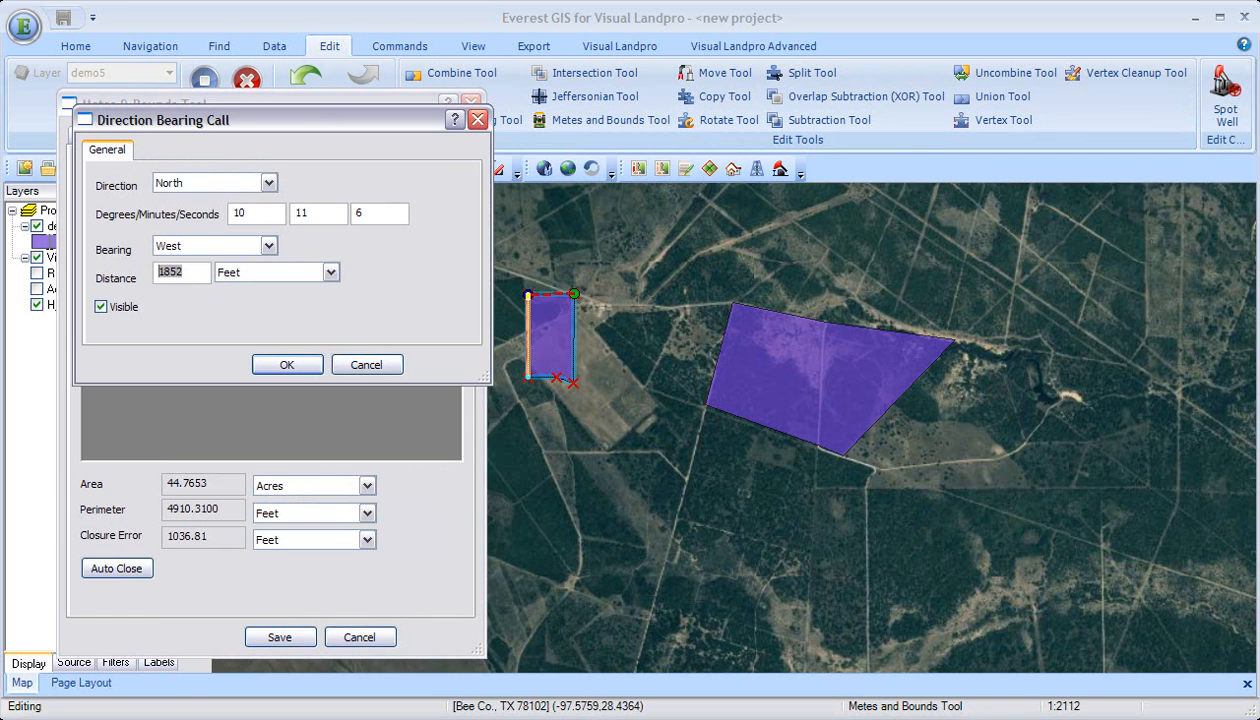
text(1900)
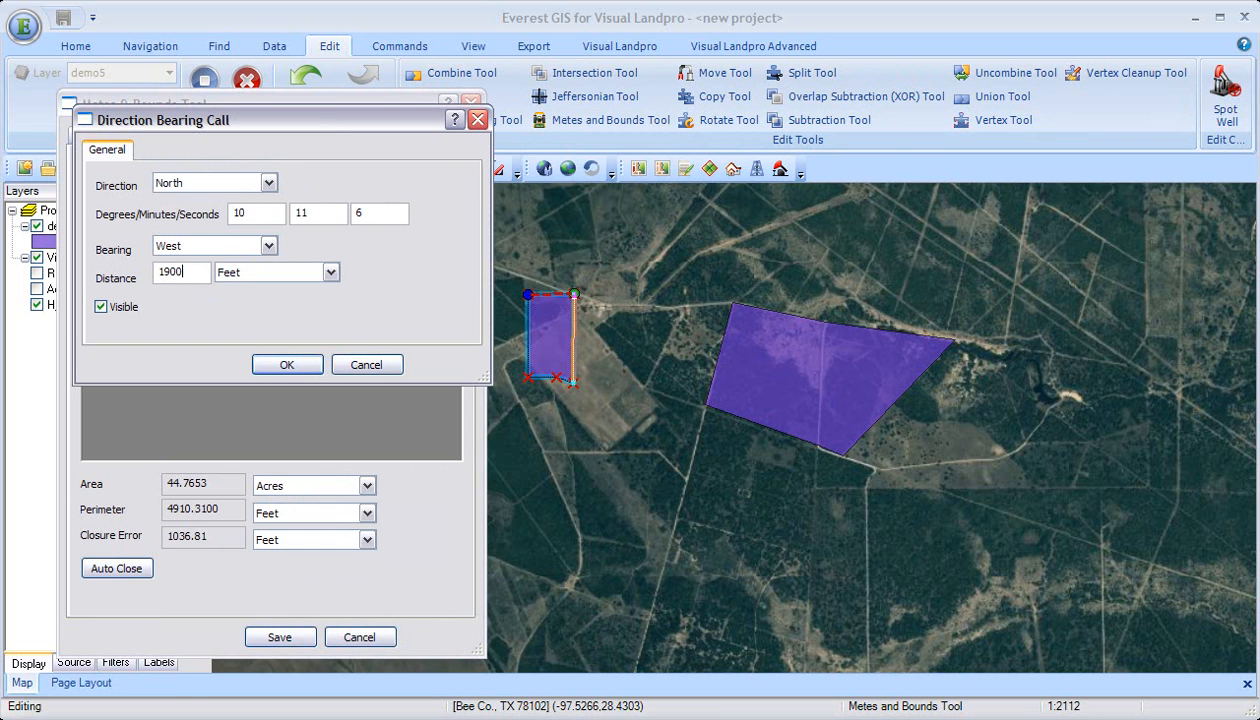
click(285, 366)
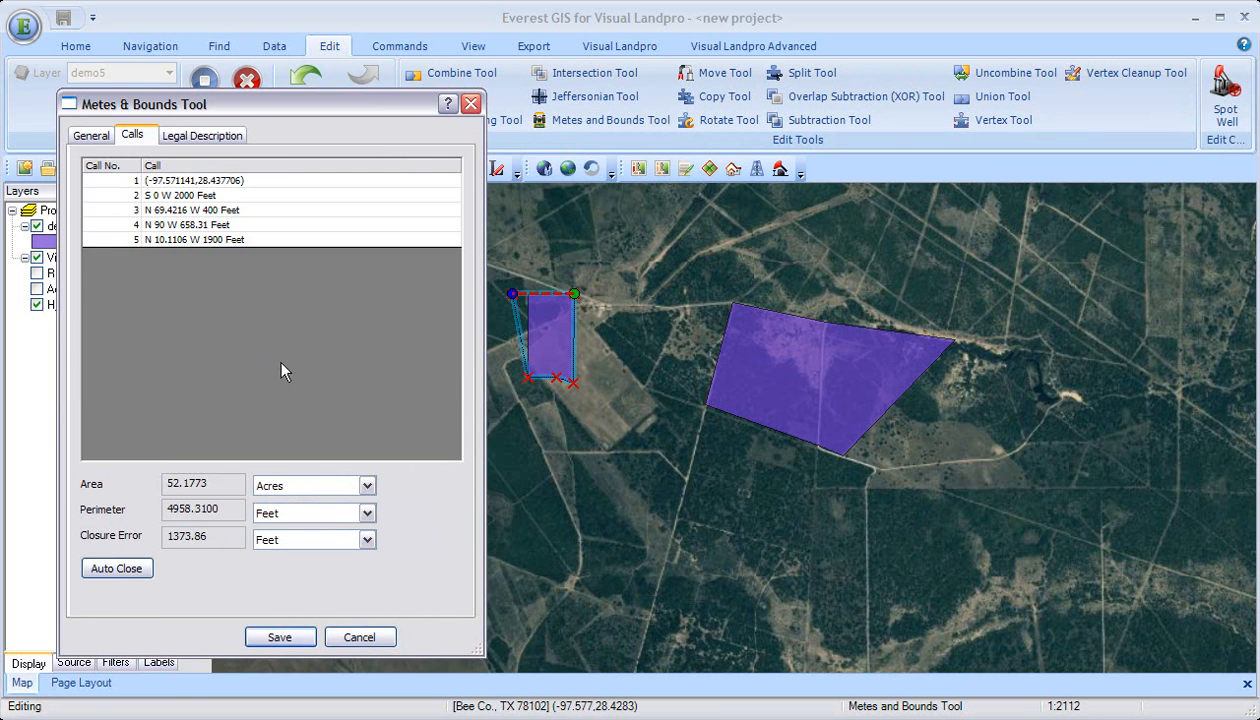
Step: Auto-close and save the edited parcel, and stop the editing session
click(118, 568)
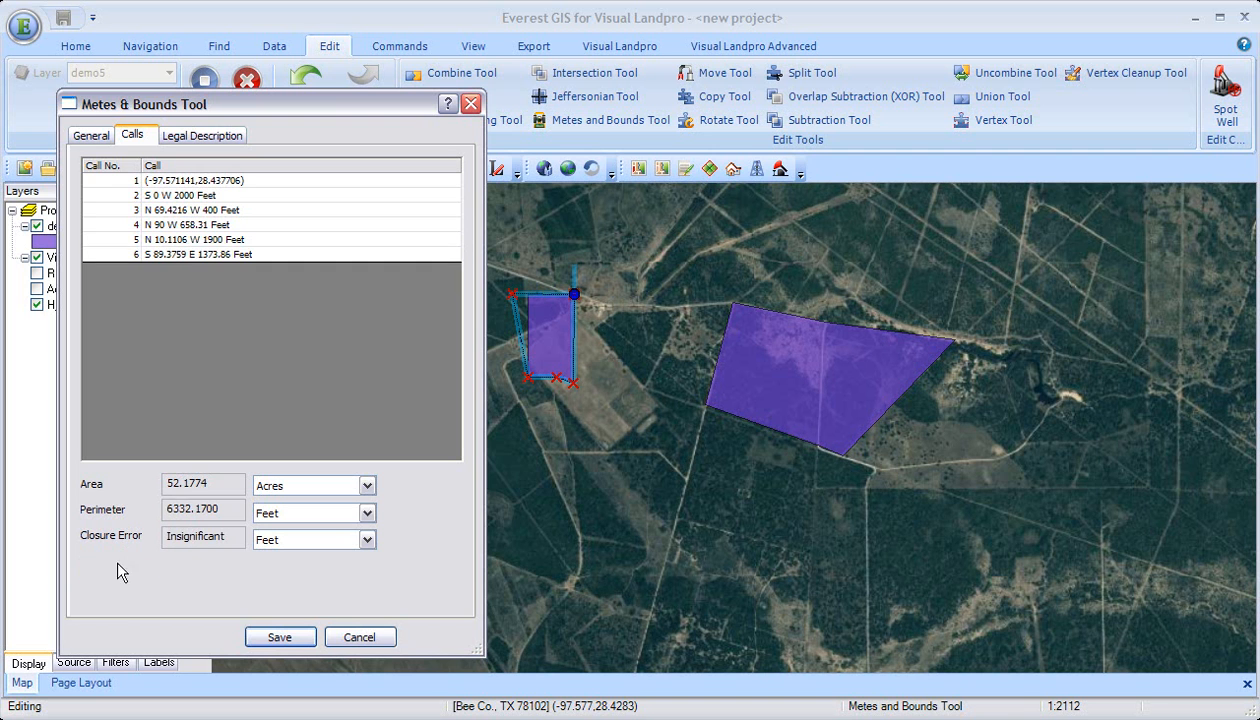
click(281, 638)
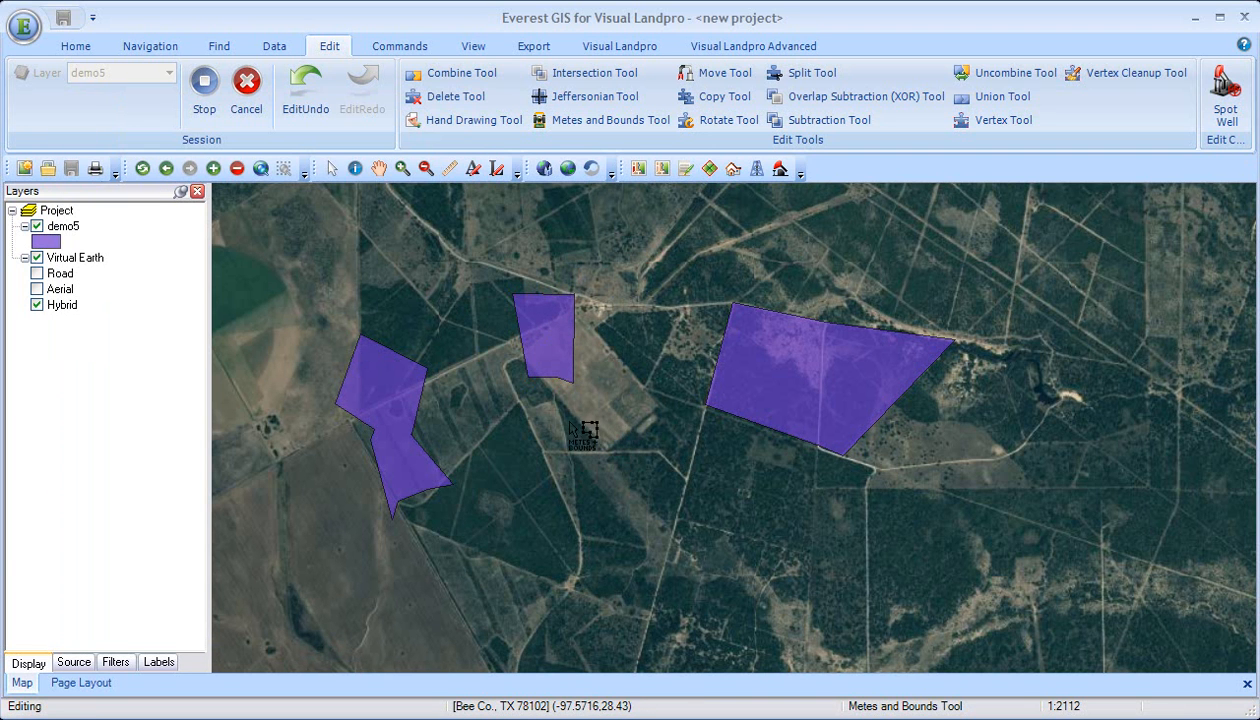
click(205, 92)
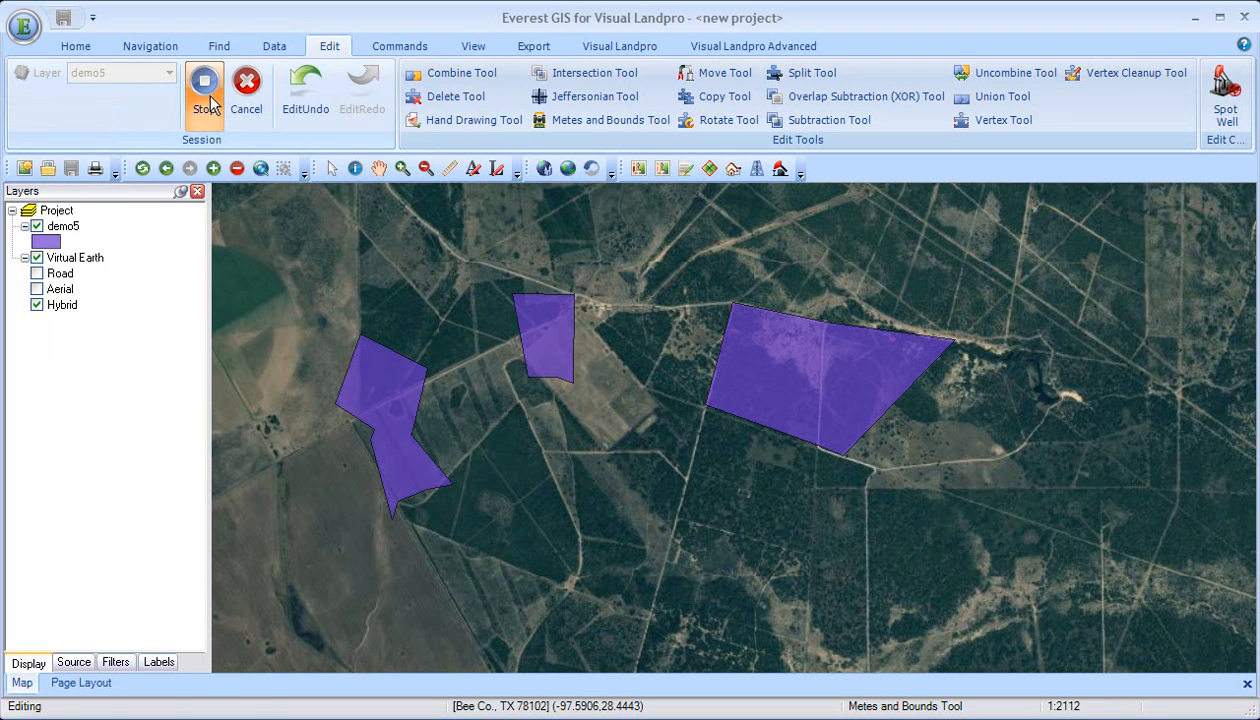